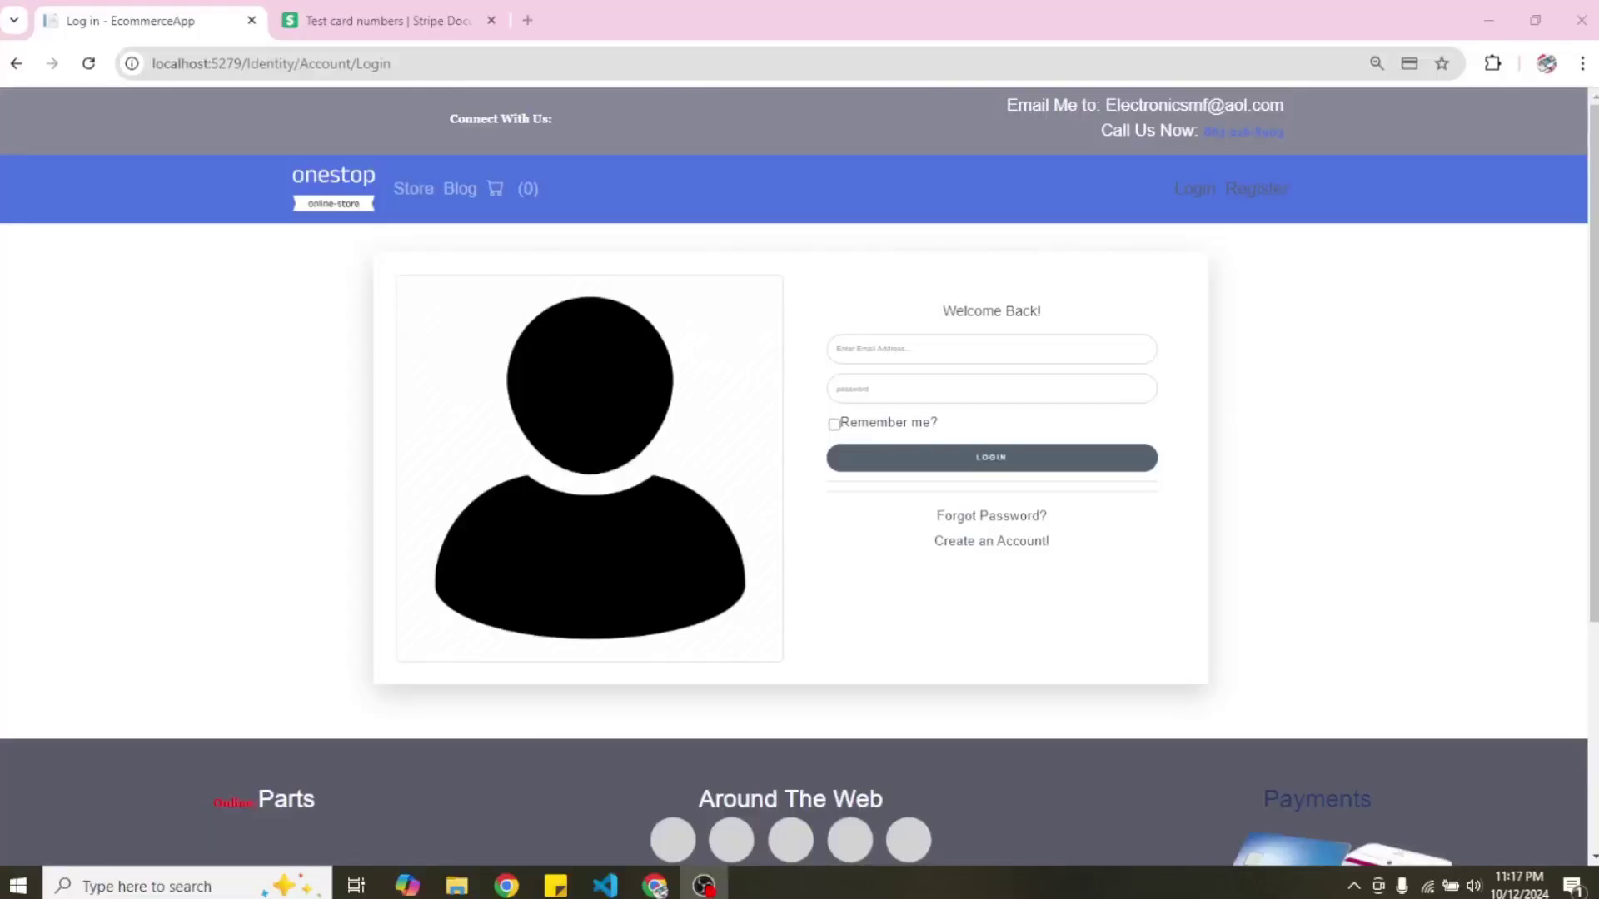
Log in as the admin using the saved admin e-mail and the account password.
click(867, 351)
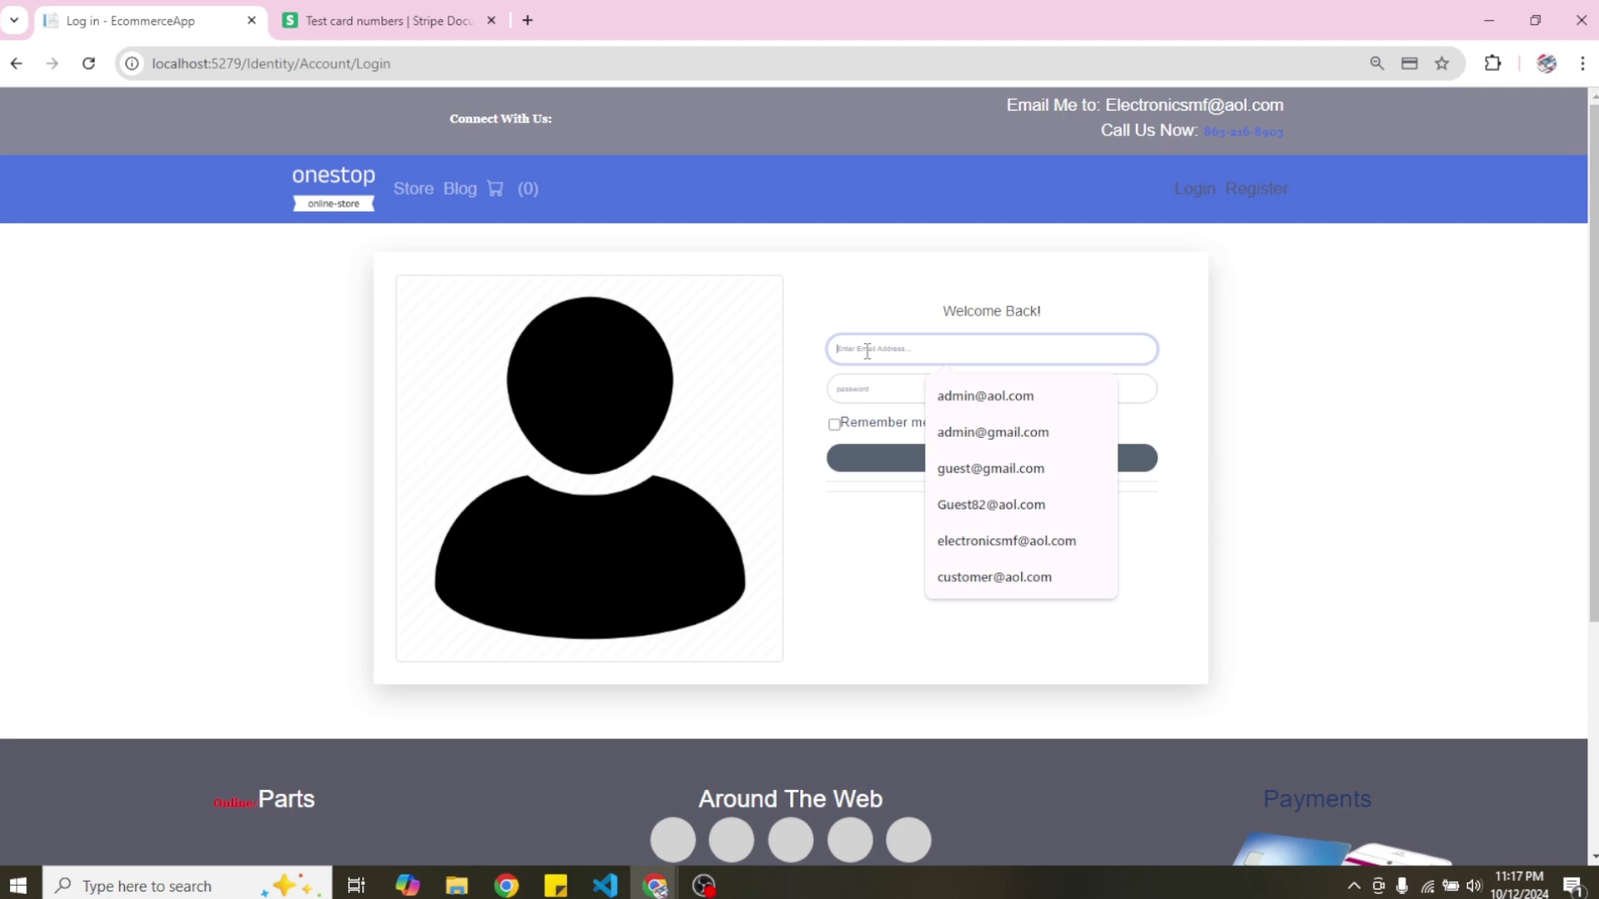
click(982, 397)
click(917, 392)
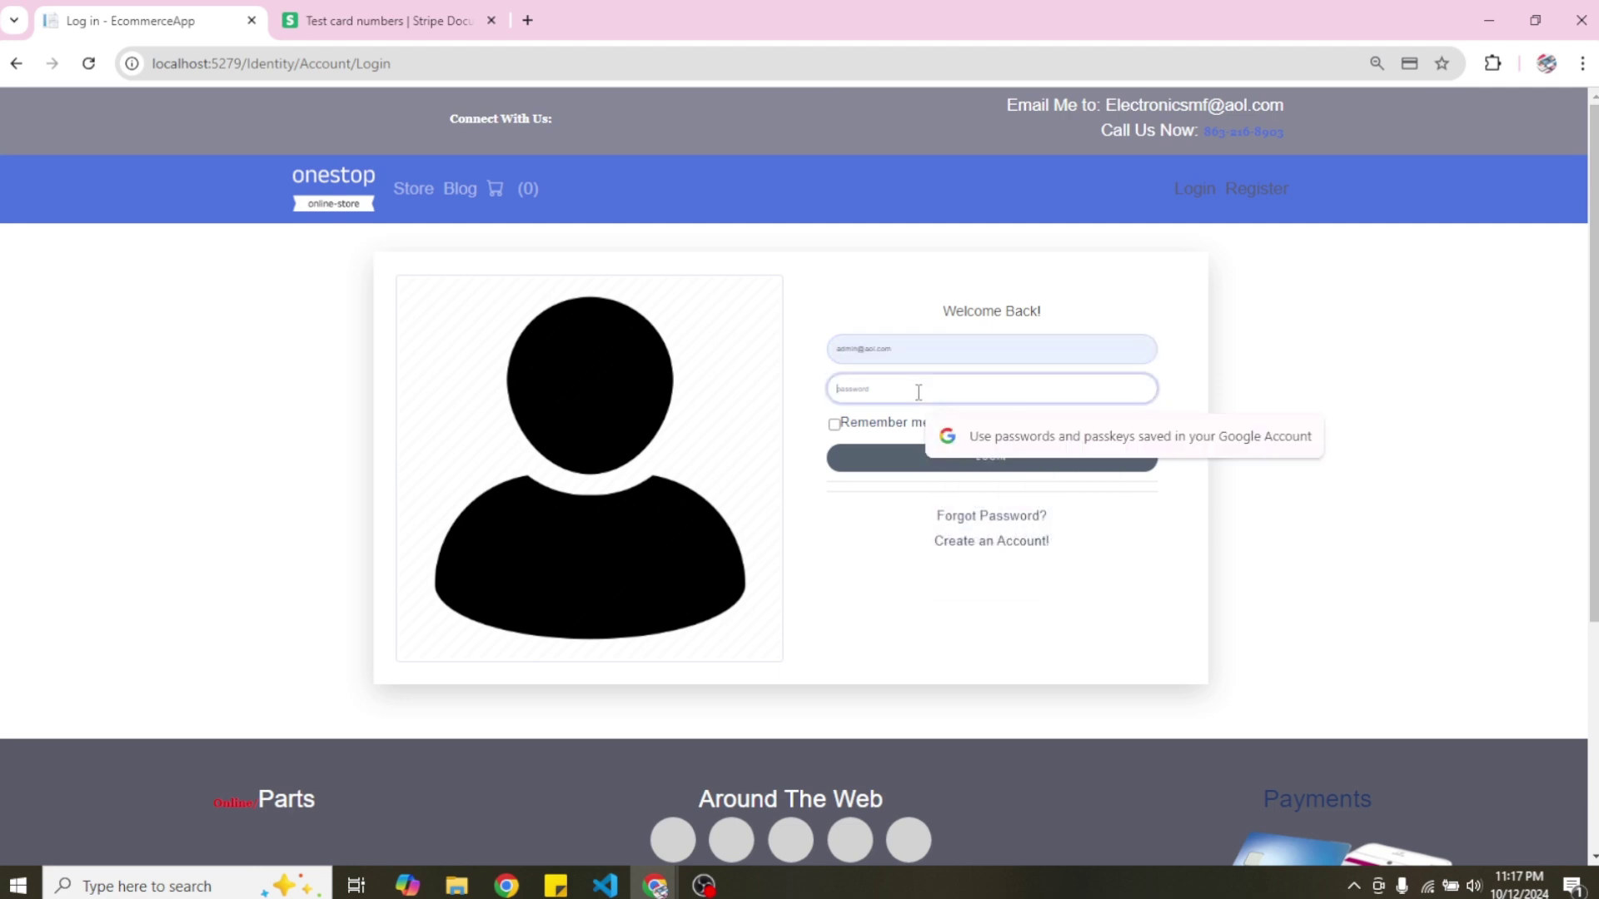
text(A)
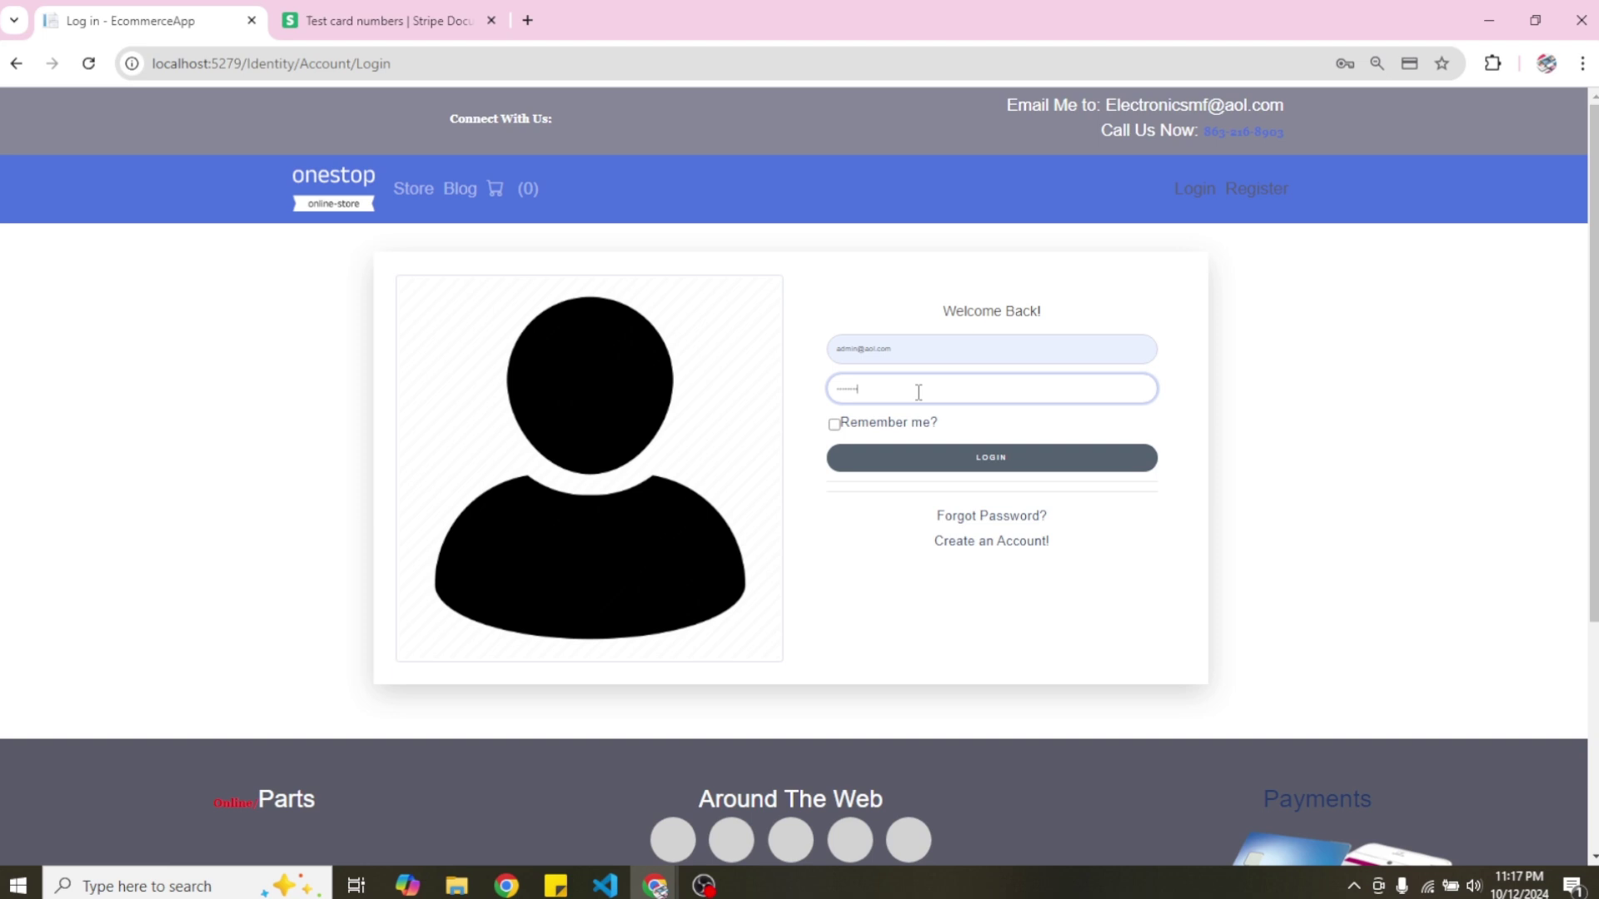
click(995, 458)
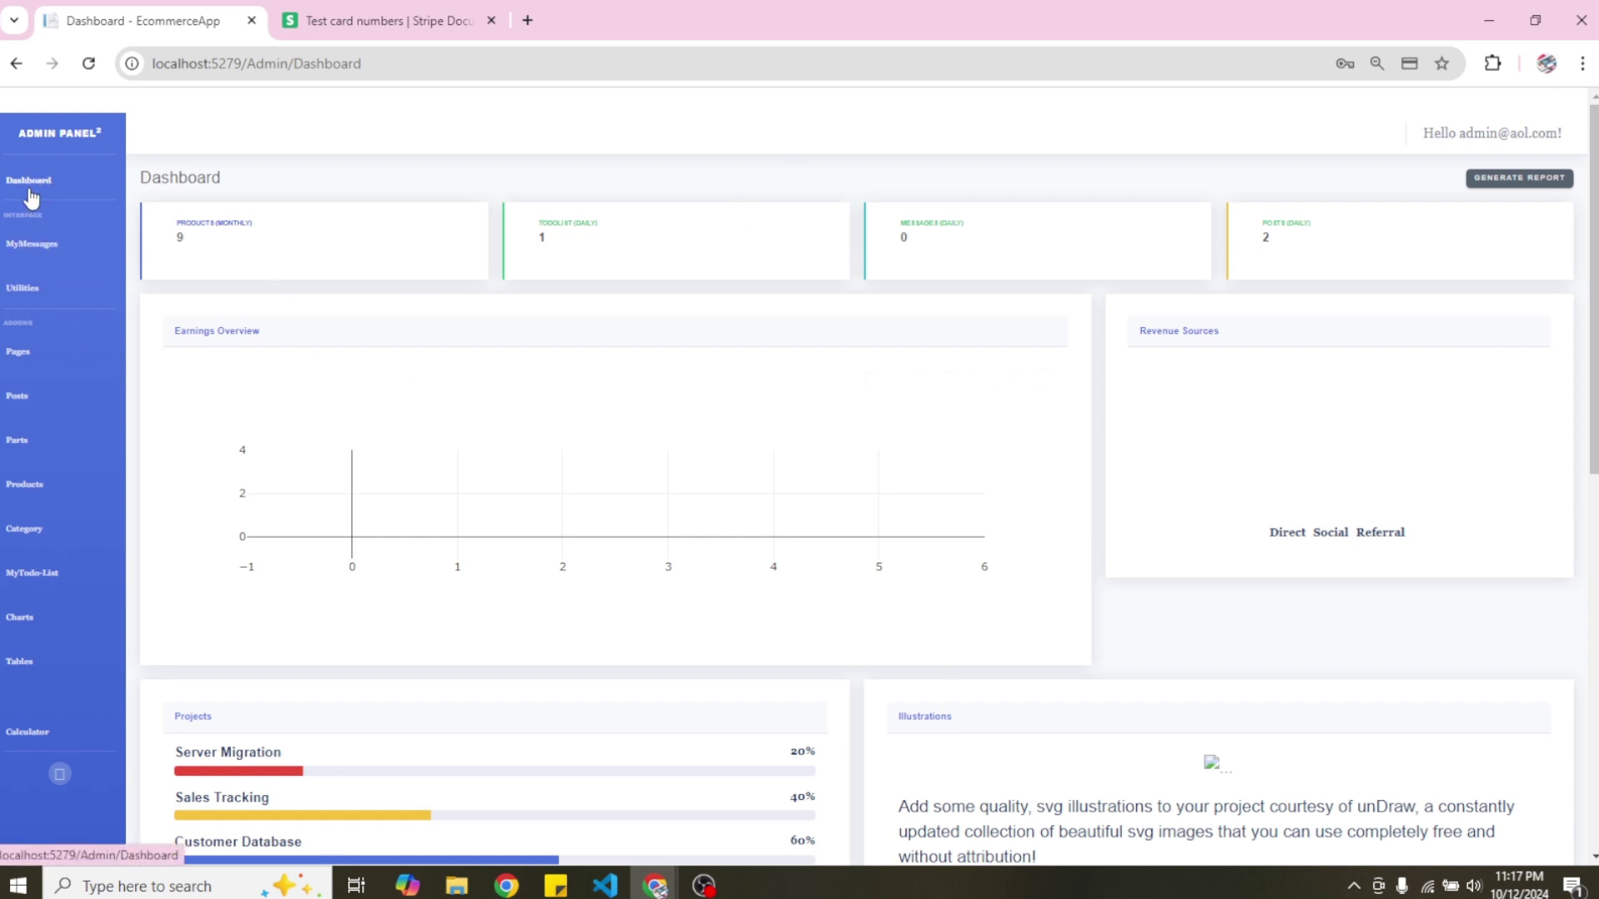
View the empty admin Messages list, then return to the Dashboard and scroll down it.
click(44, 245)
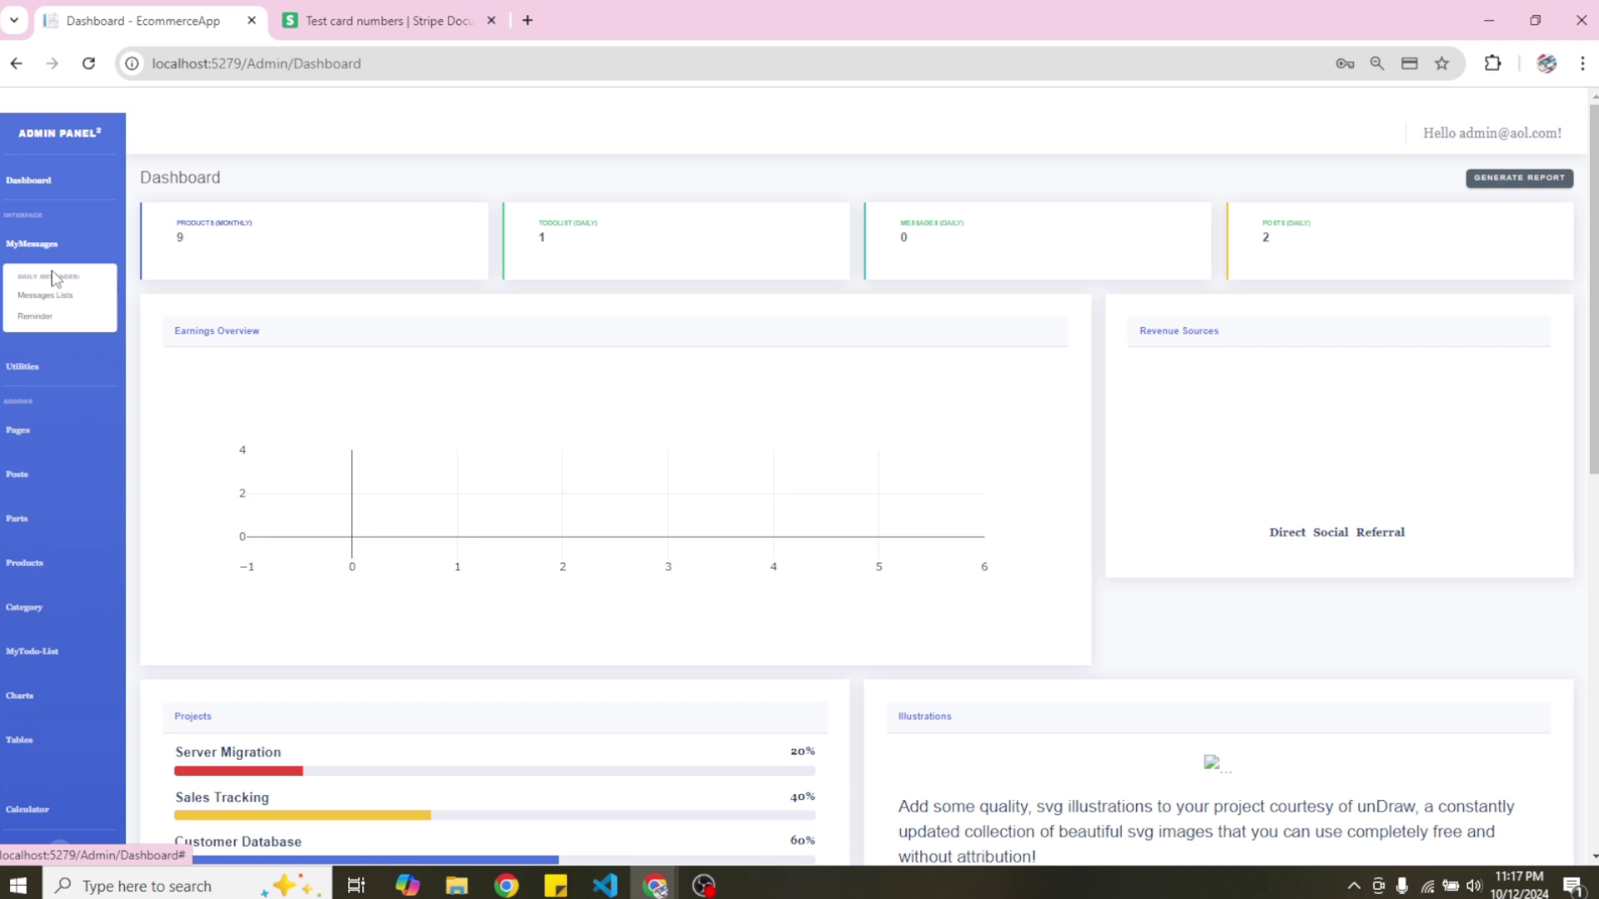
click(63, 298)
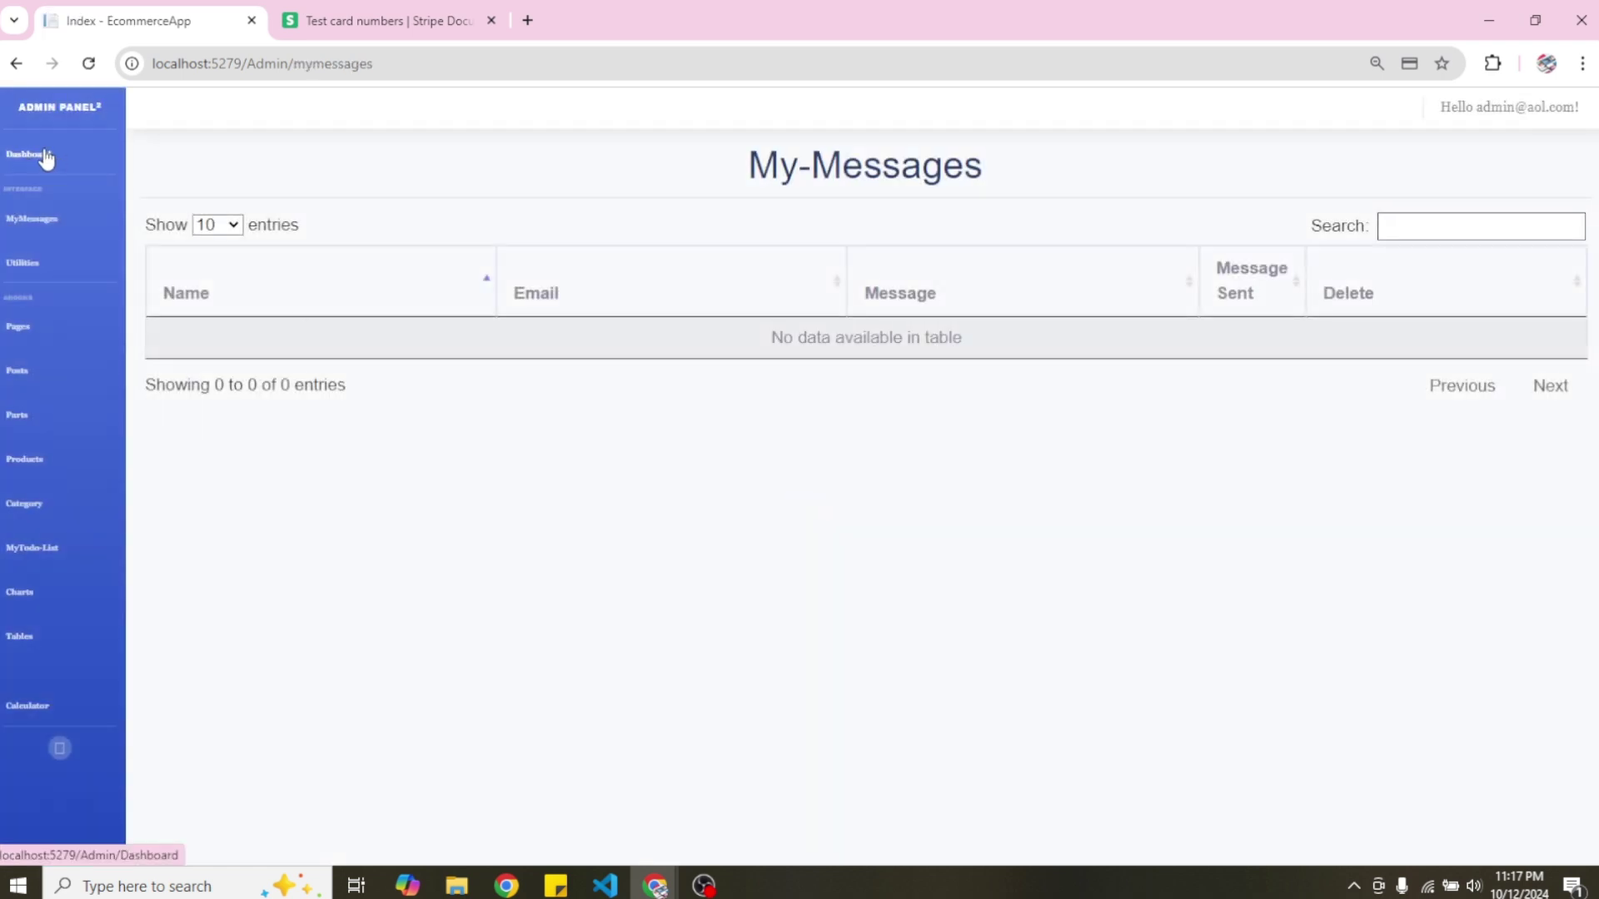
click(46, 155)
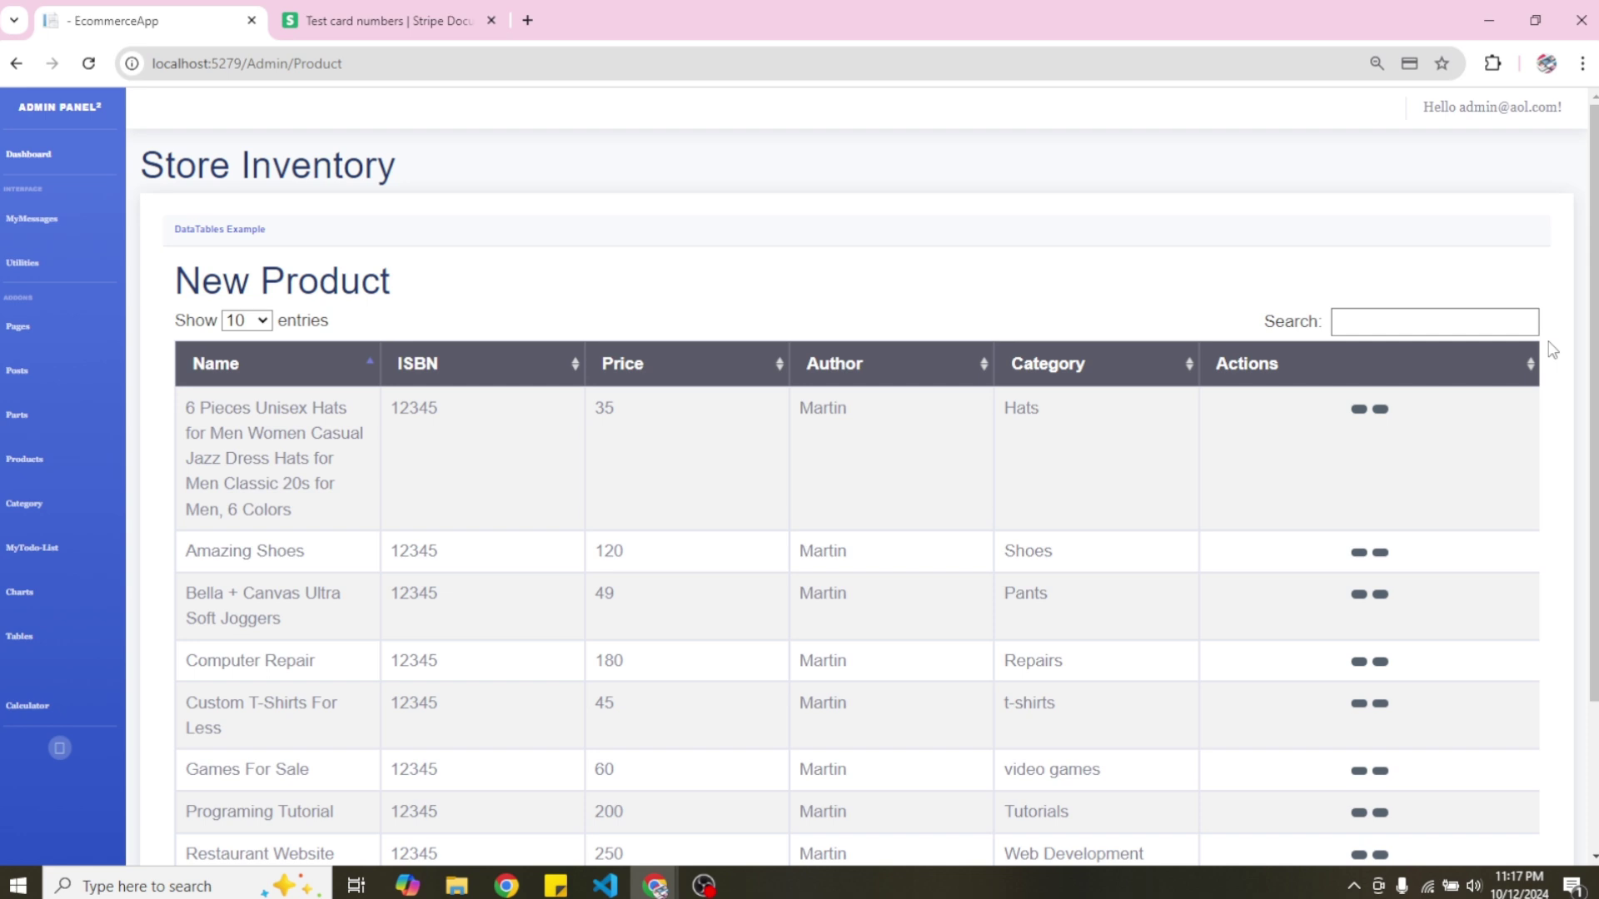
scroll(1592, 417, down, 3)
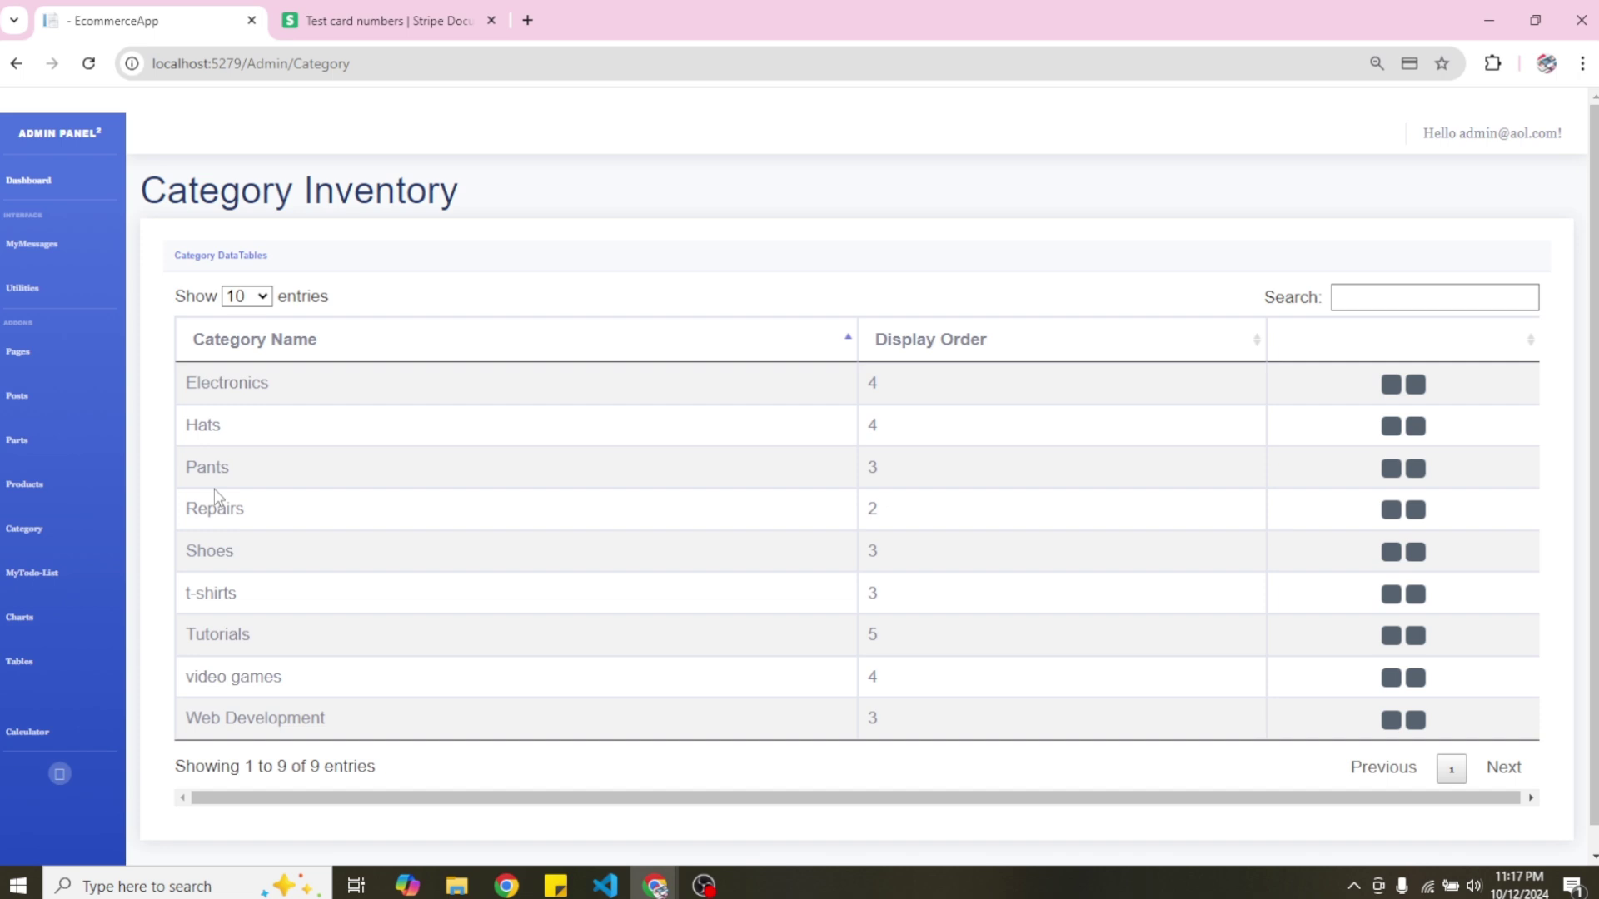
Open the 6-piece hats product's edit form from Store Inventory, then go back to the list.
click(43, 490)
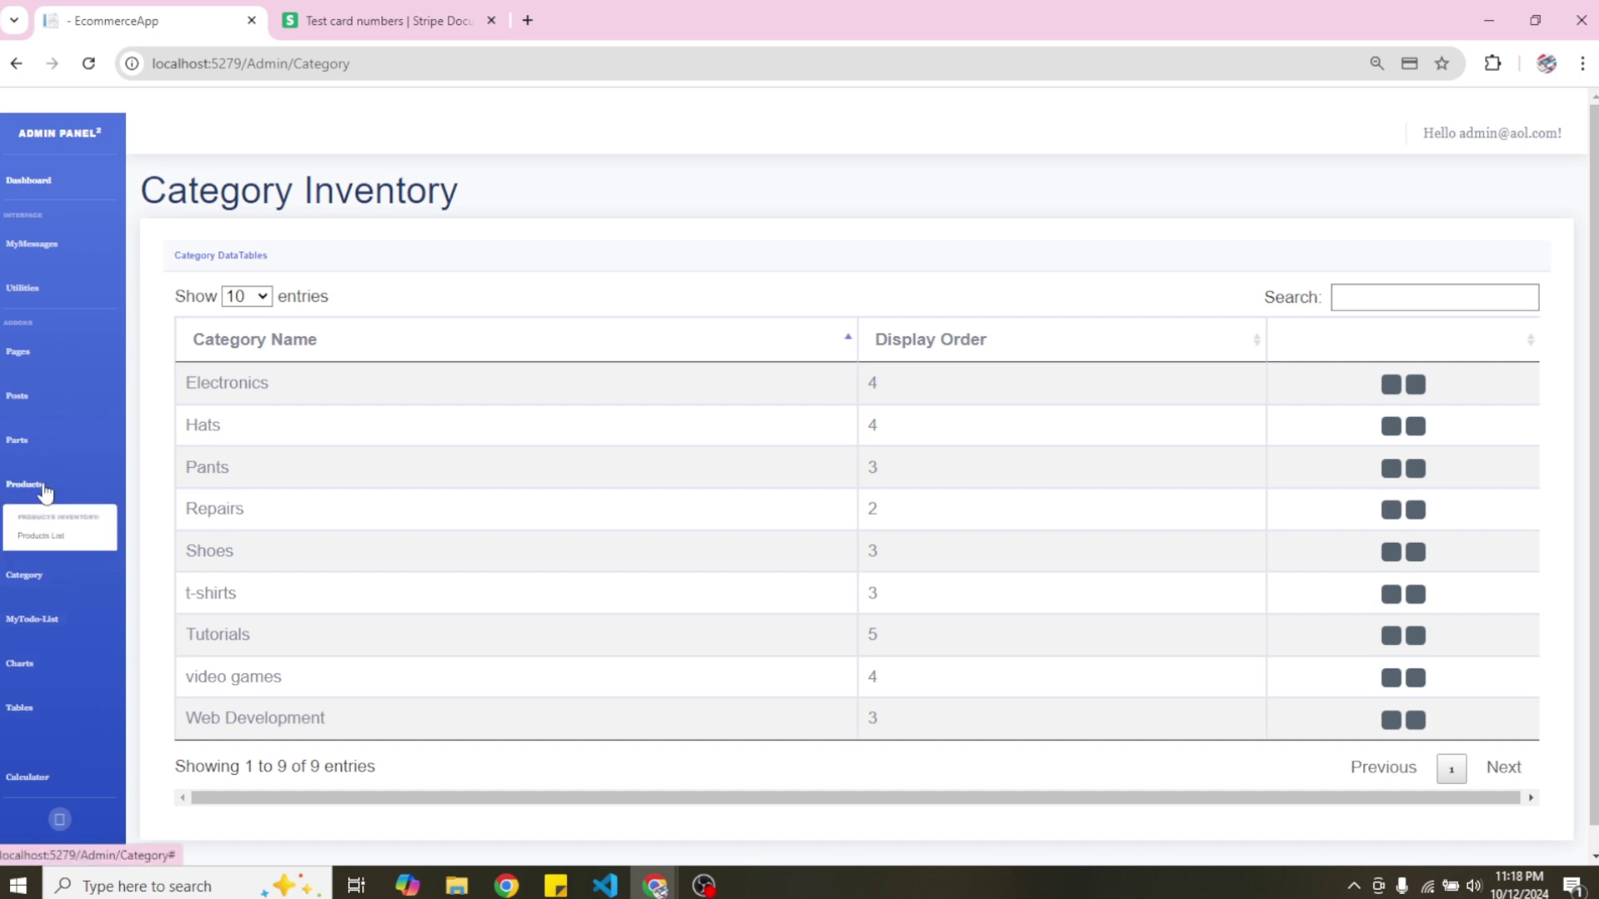
click(54, 536)
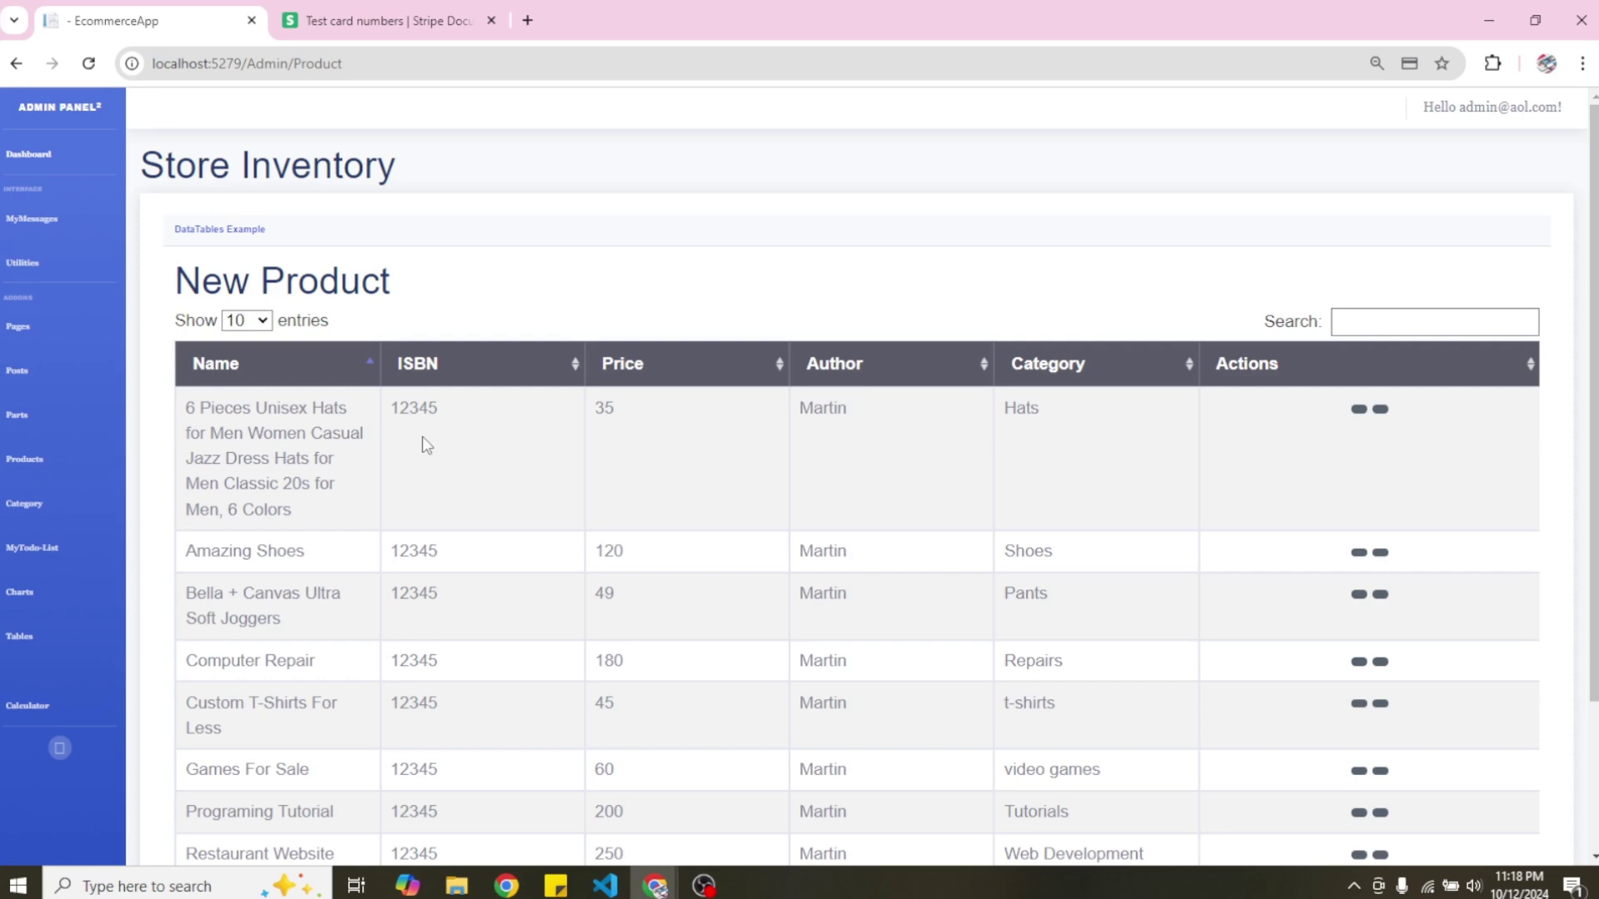
scroll(858, 500, down, 2)
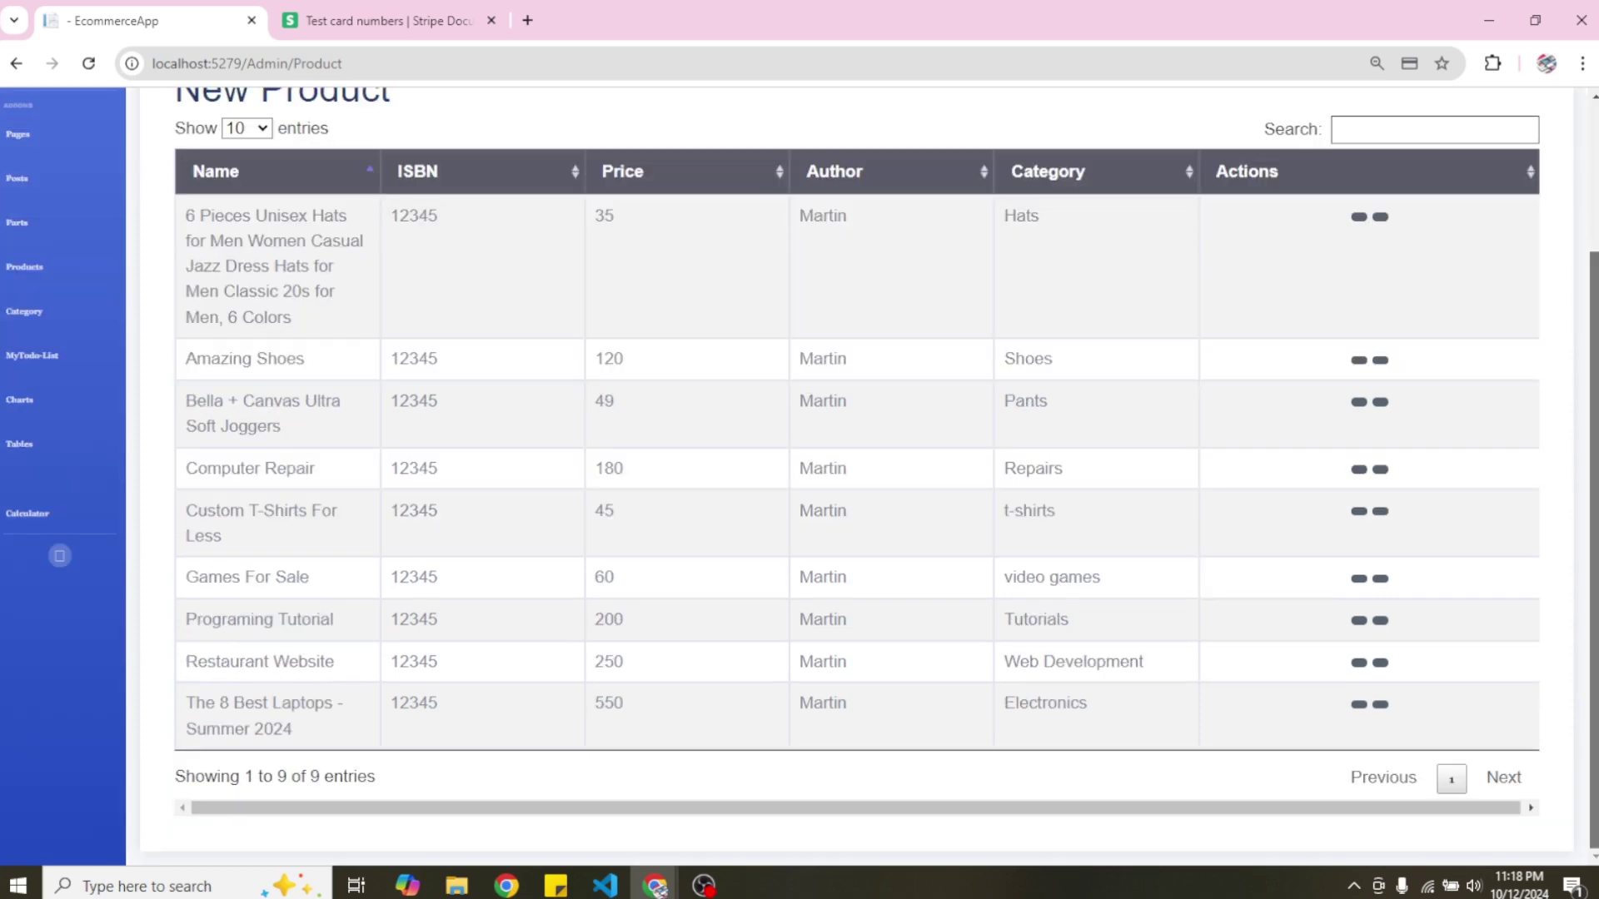
click(1358, 218)
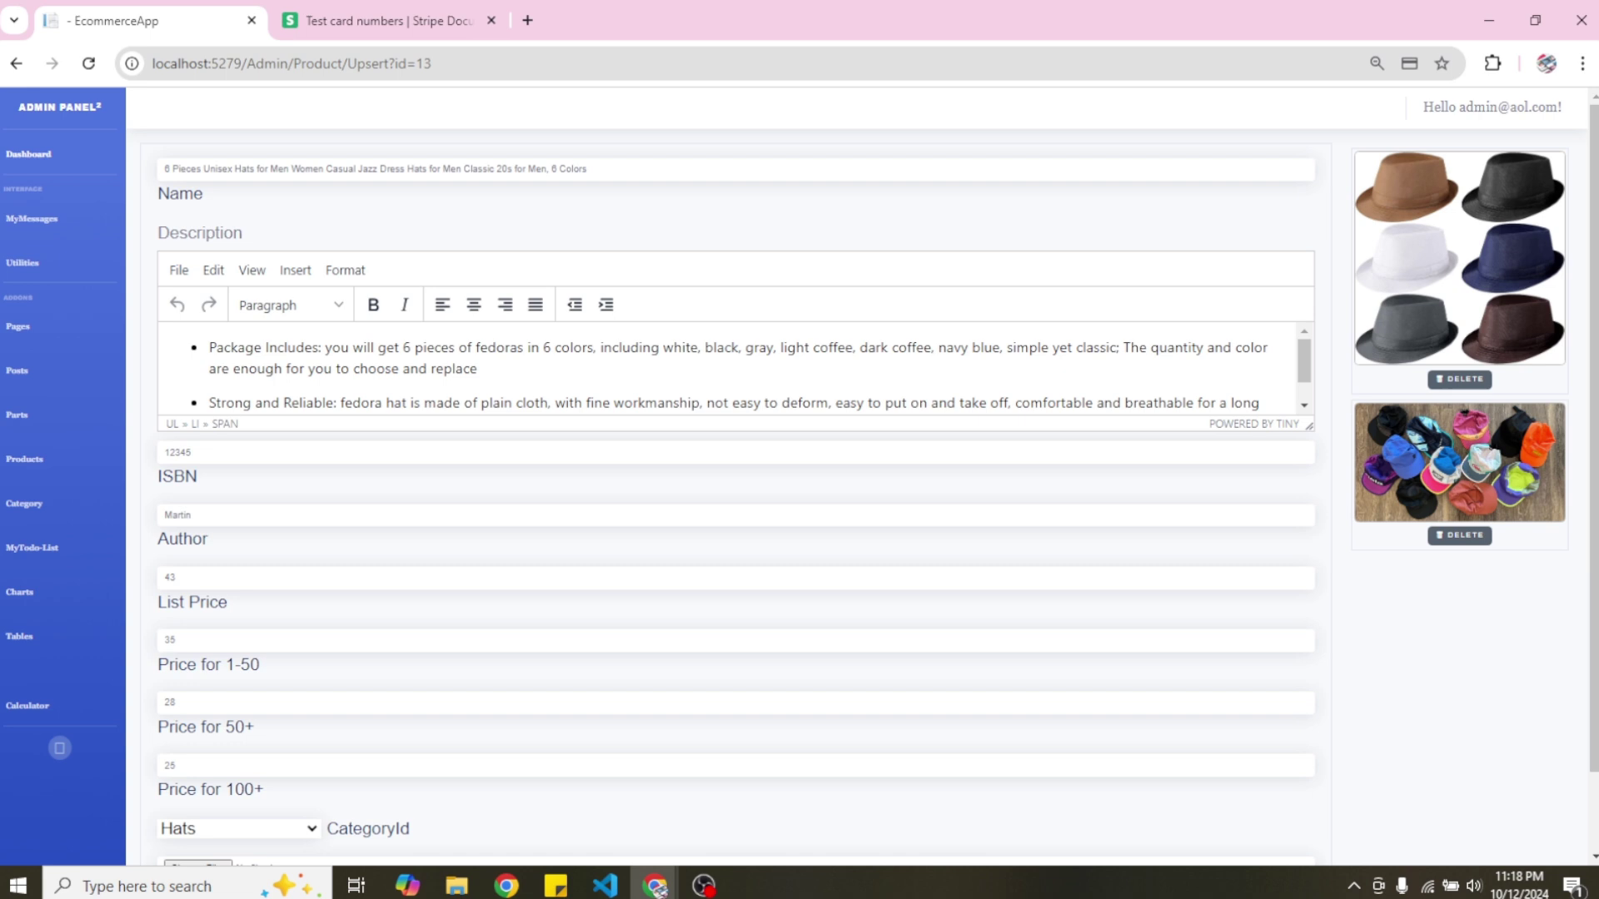
scroll(1592, 499, down, 1)
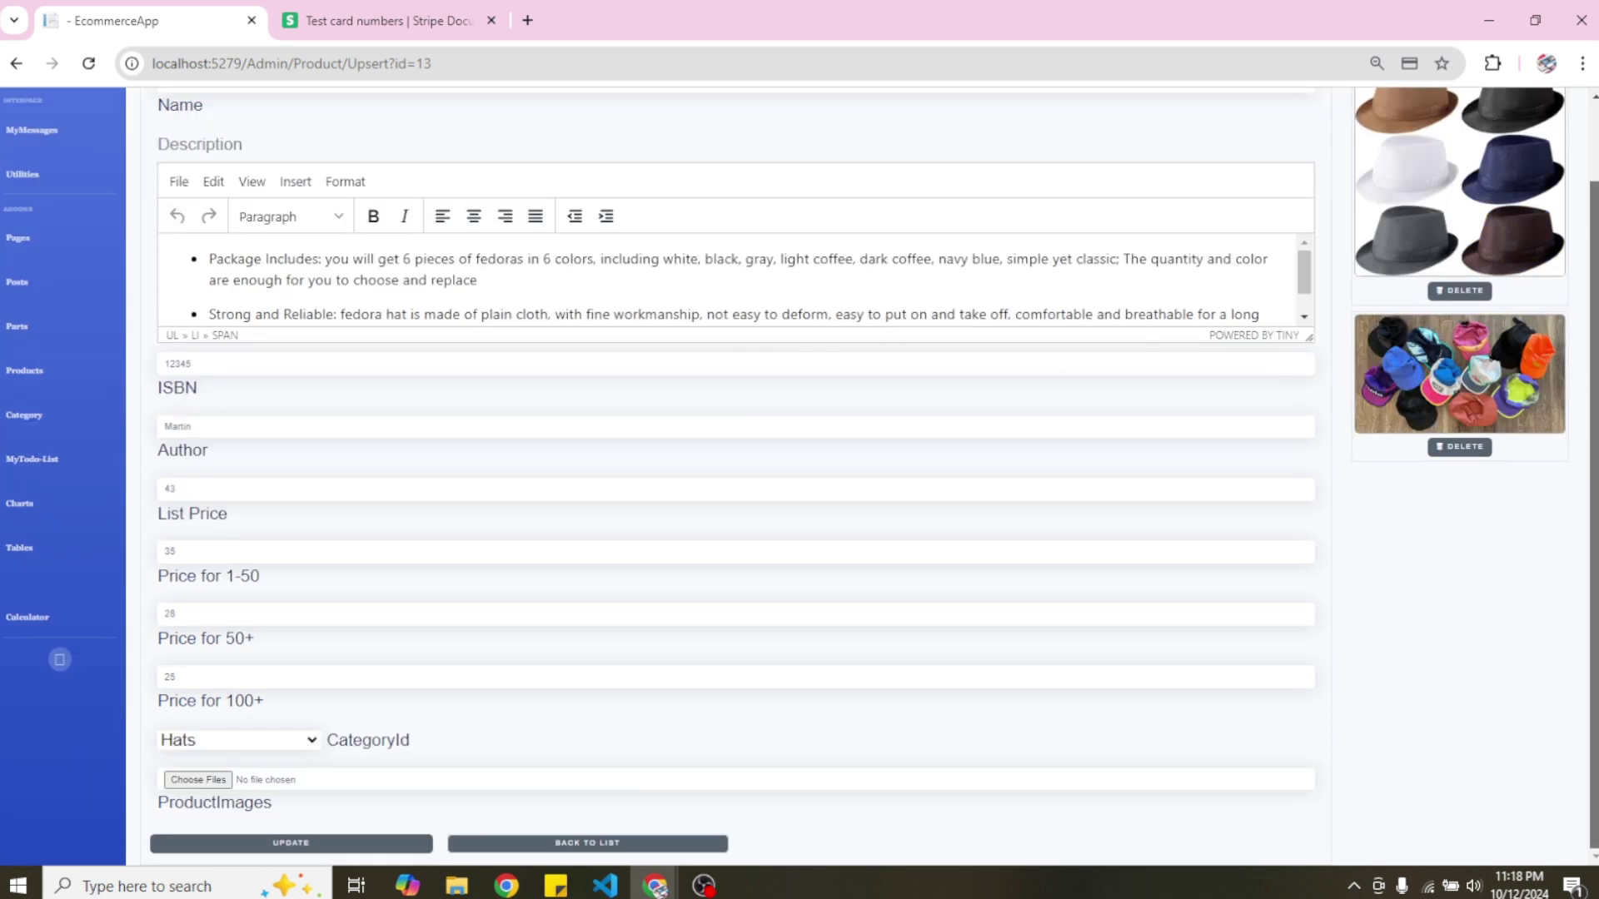
click(632, 845)
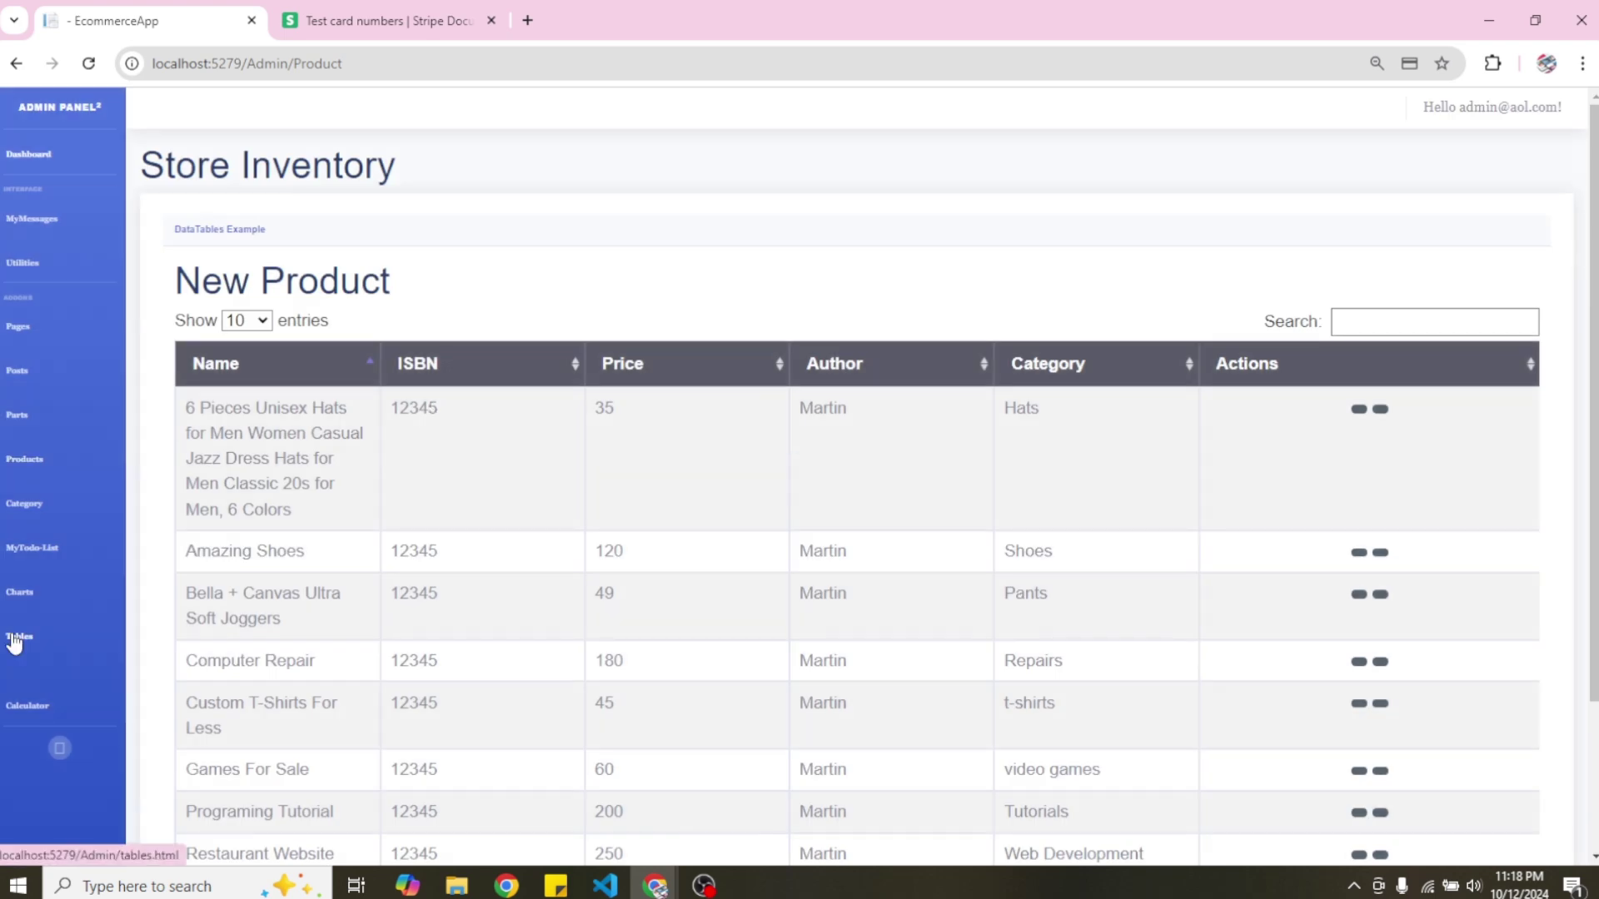
Look over the admin Posts List, then log out of the admin account from the Dashboard.
click(31, 375)
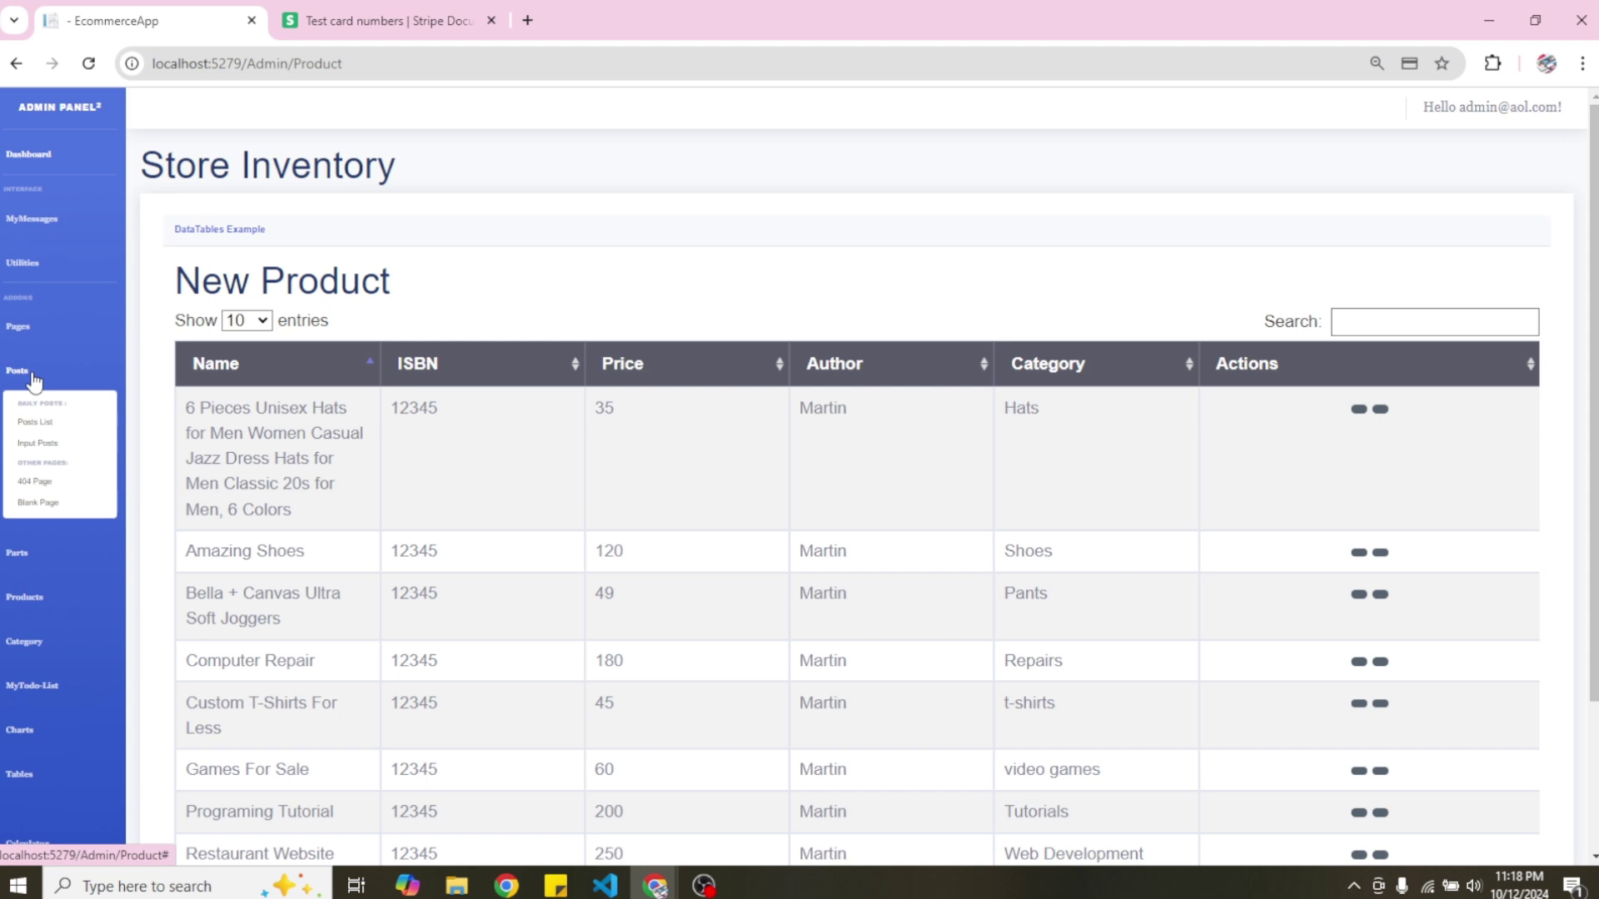
click(69, 427)
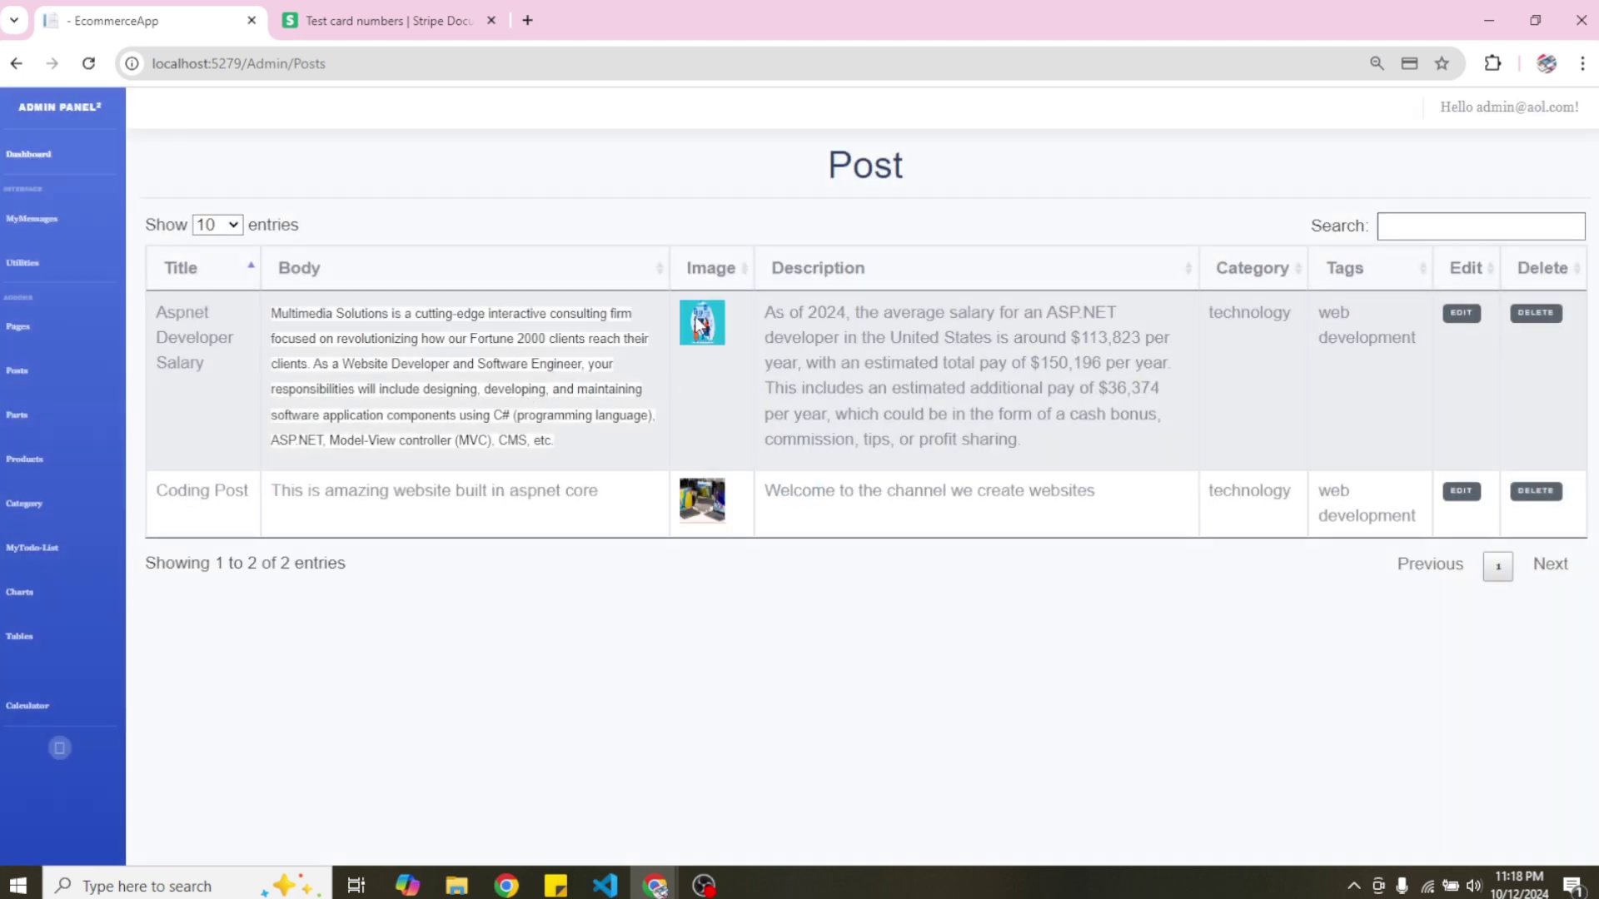
click(36, 158)
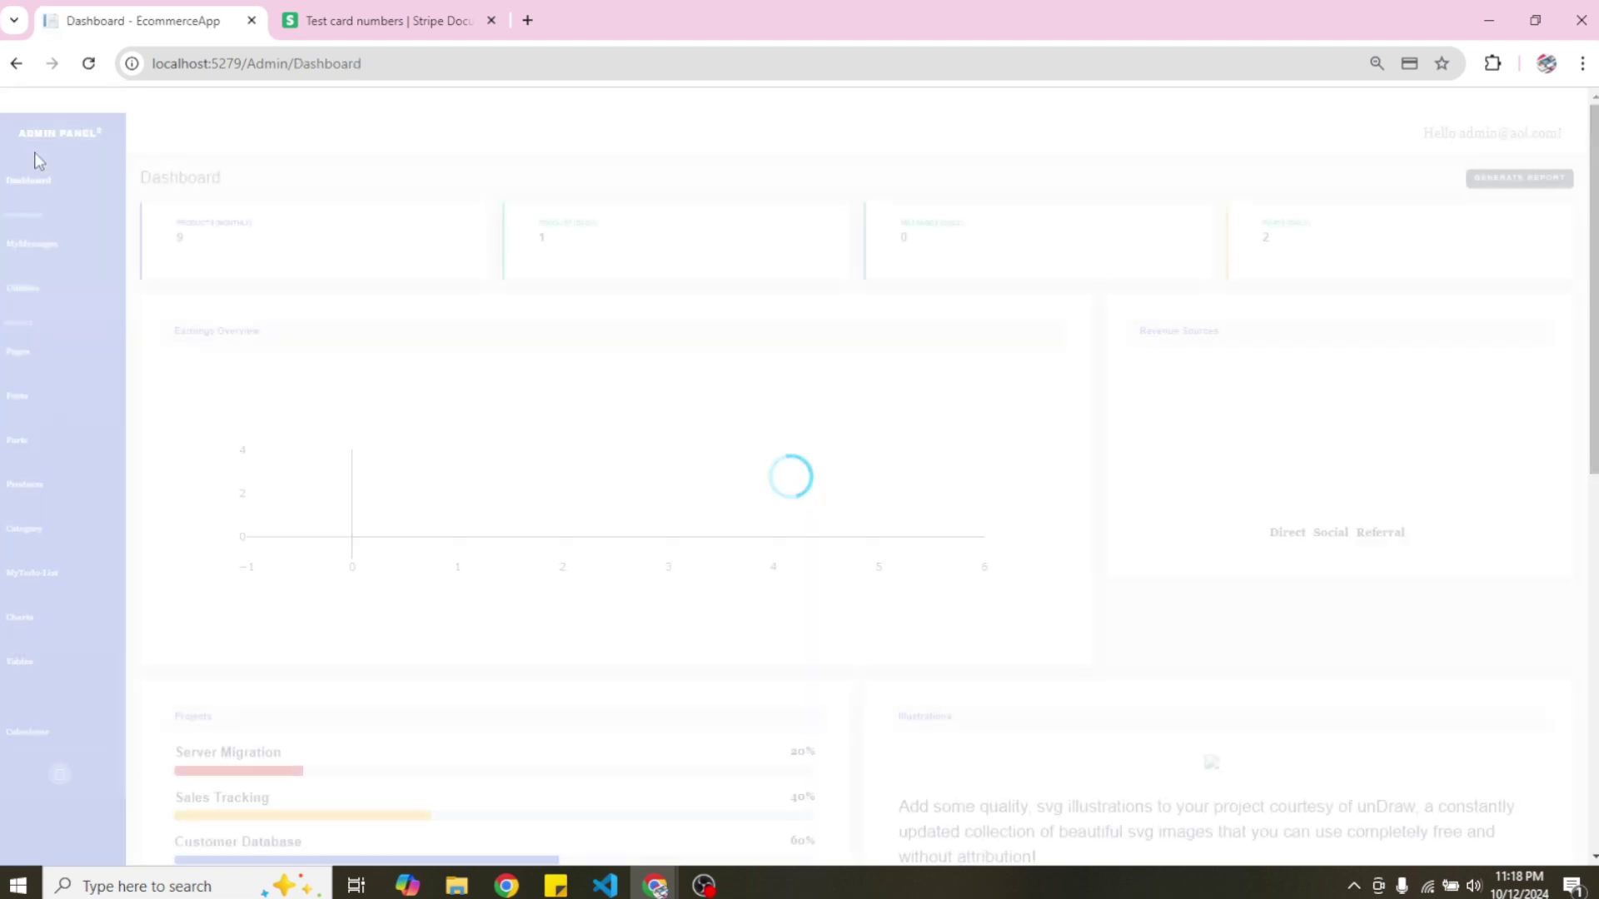
click(1547, 135)
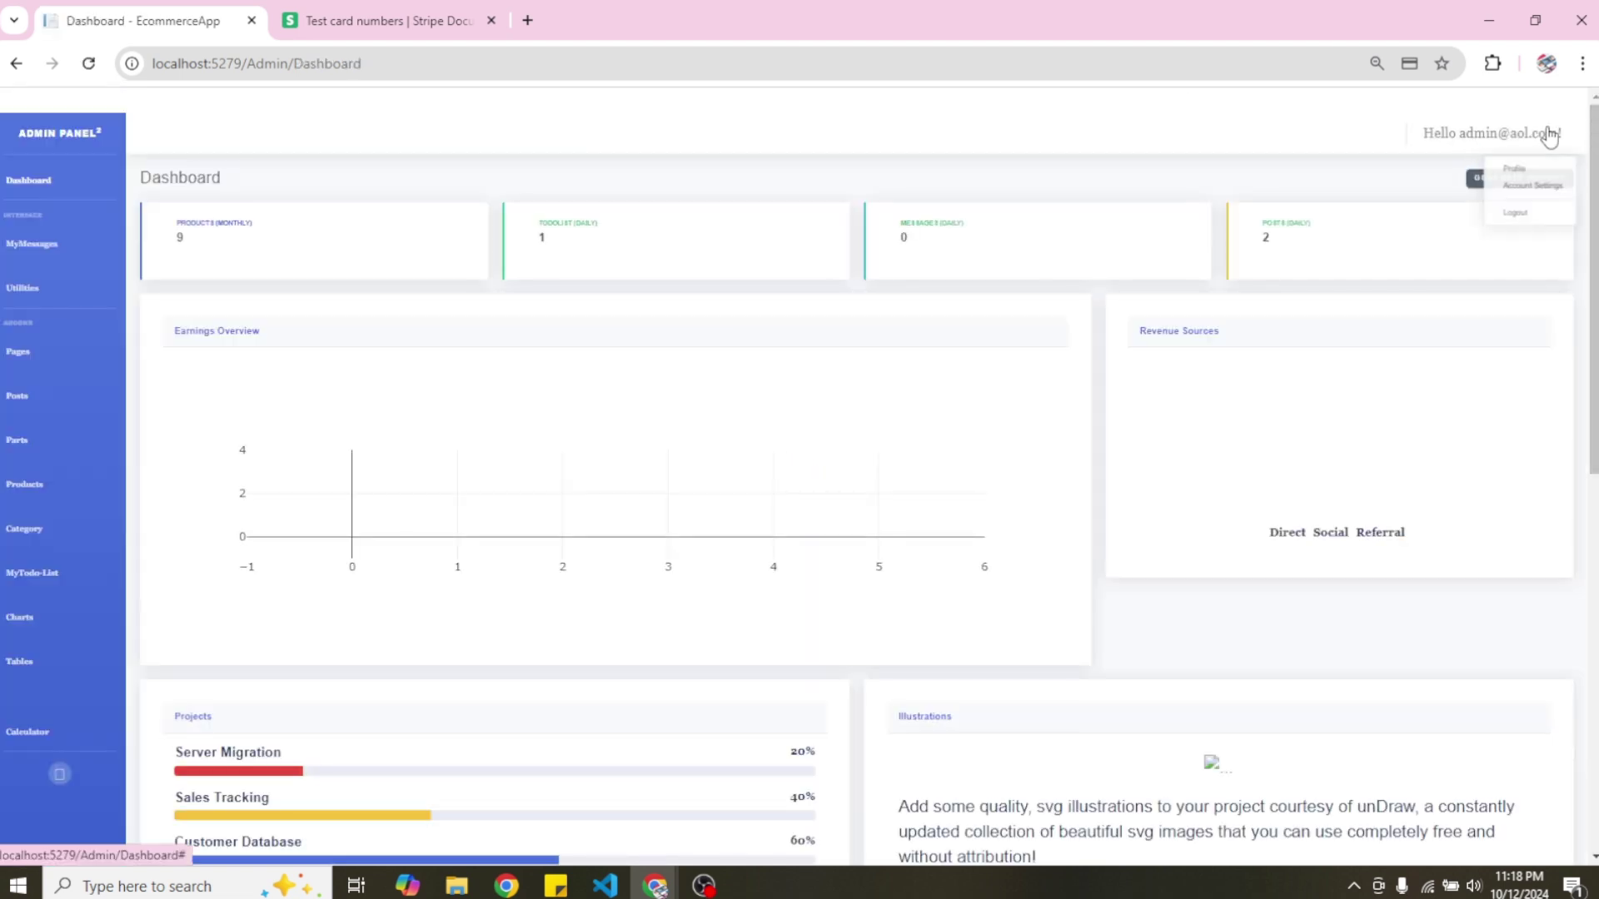
click(1515, 214)
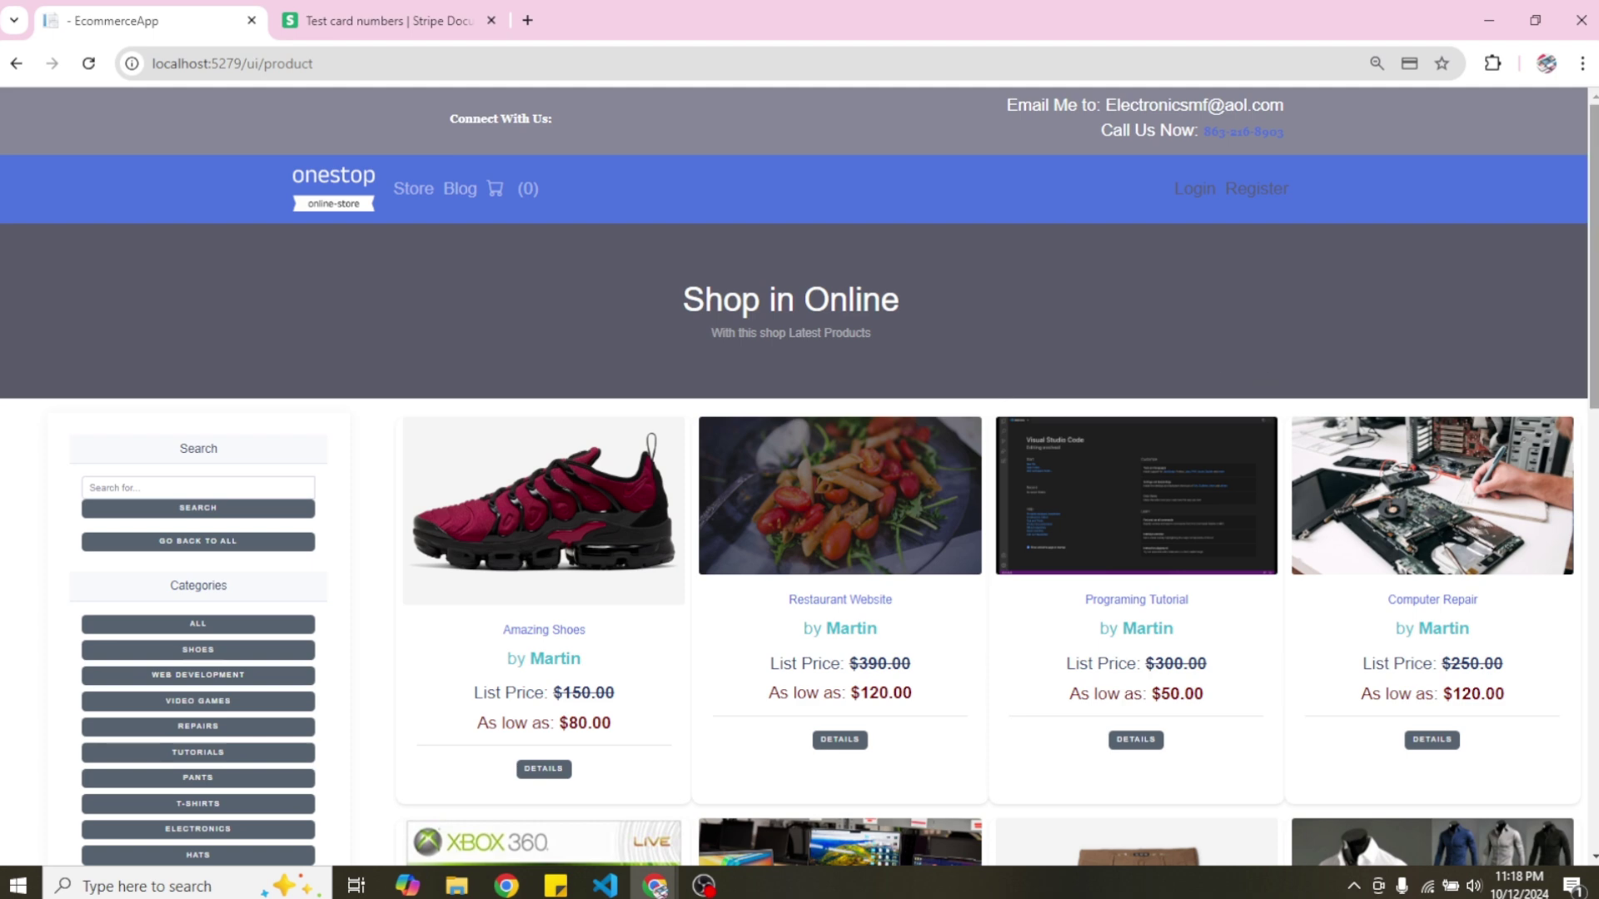
Scroll through the Shop in Online product grid, showing items like Amazing Shoes at $80.00.
scroll(1592, 249, down, 2)
scroll(1594, 381, down, 1)
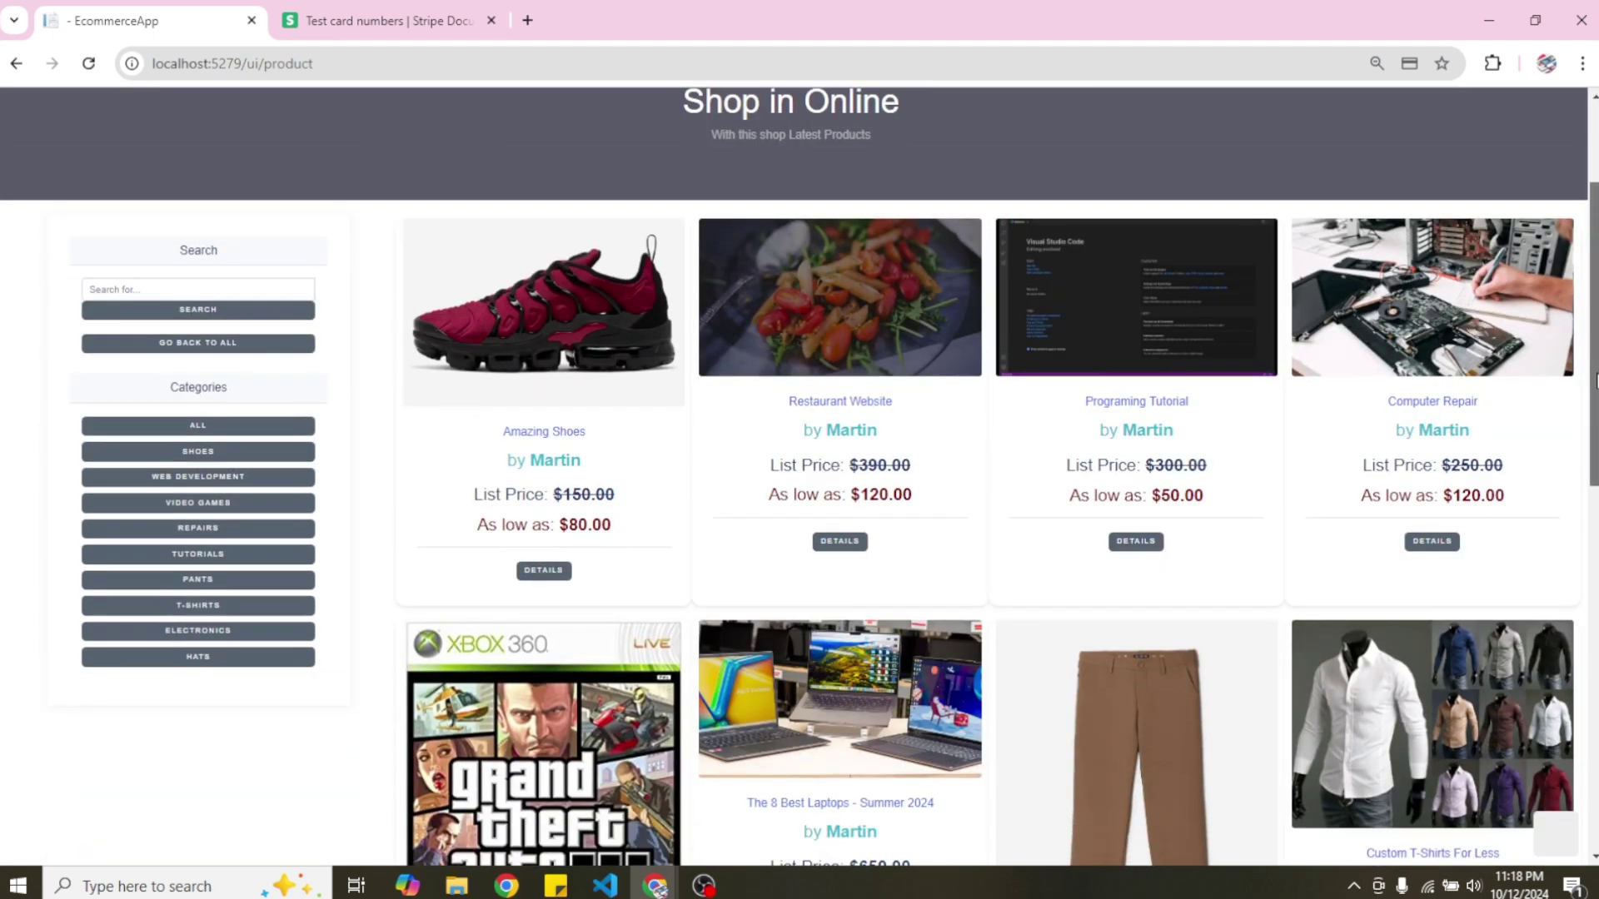
mouse_move(1595, 381)
mouse_down()
mouse_move(1593, 344)
mouse_move(1592, 746)
mouse_move(1591, 360)
mouse_up()
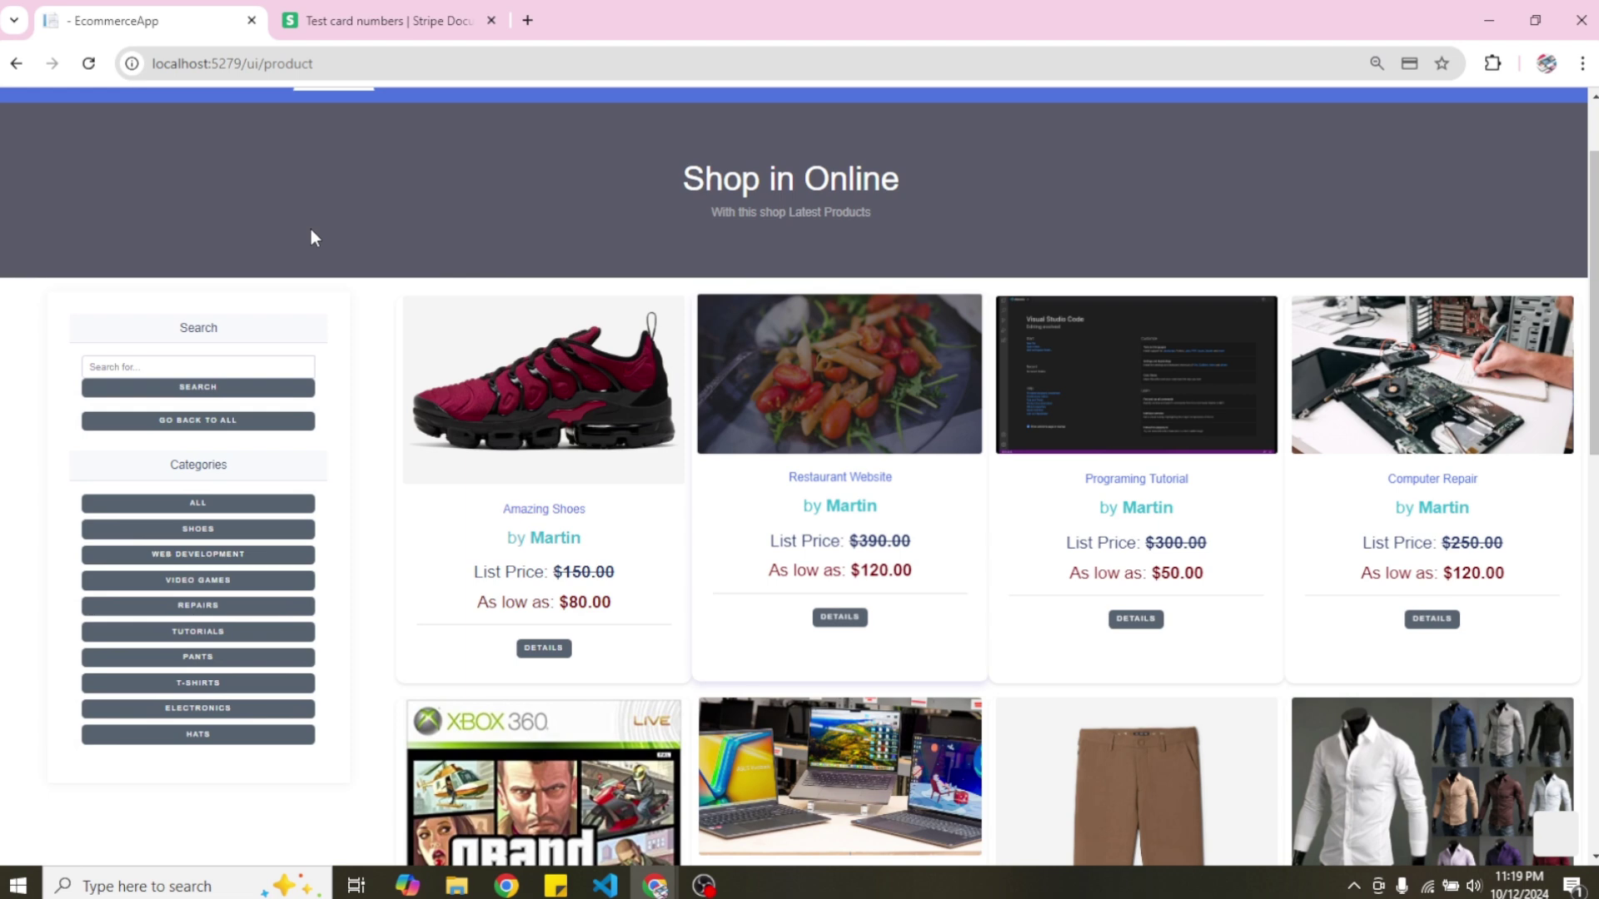
scroll(312, 228, up, 2)
scroll(312, 238, up, 1)
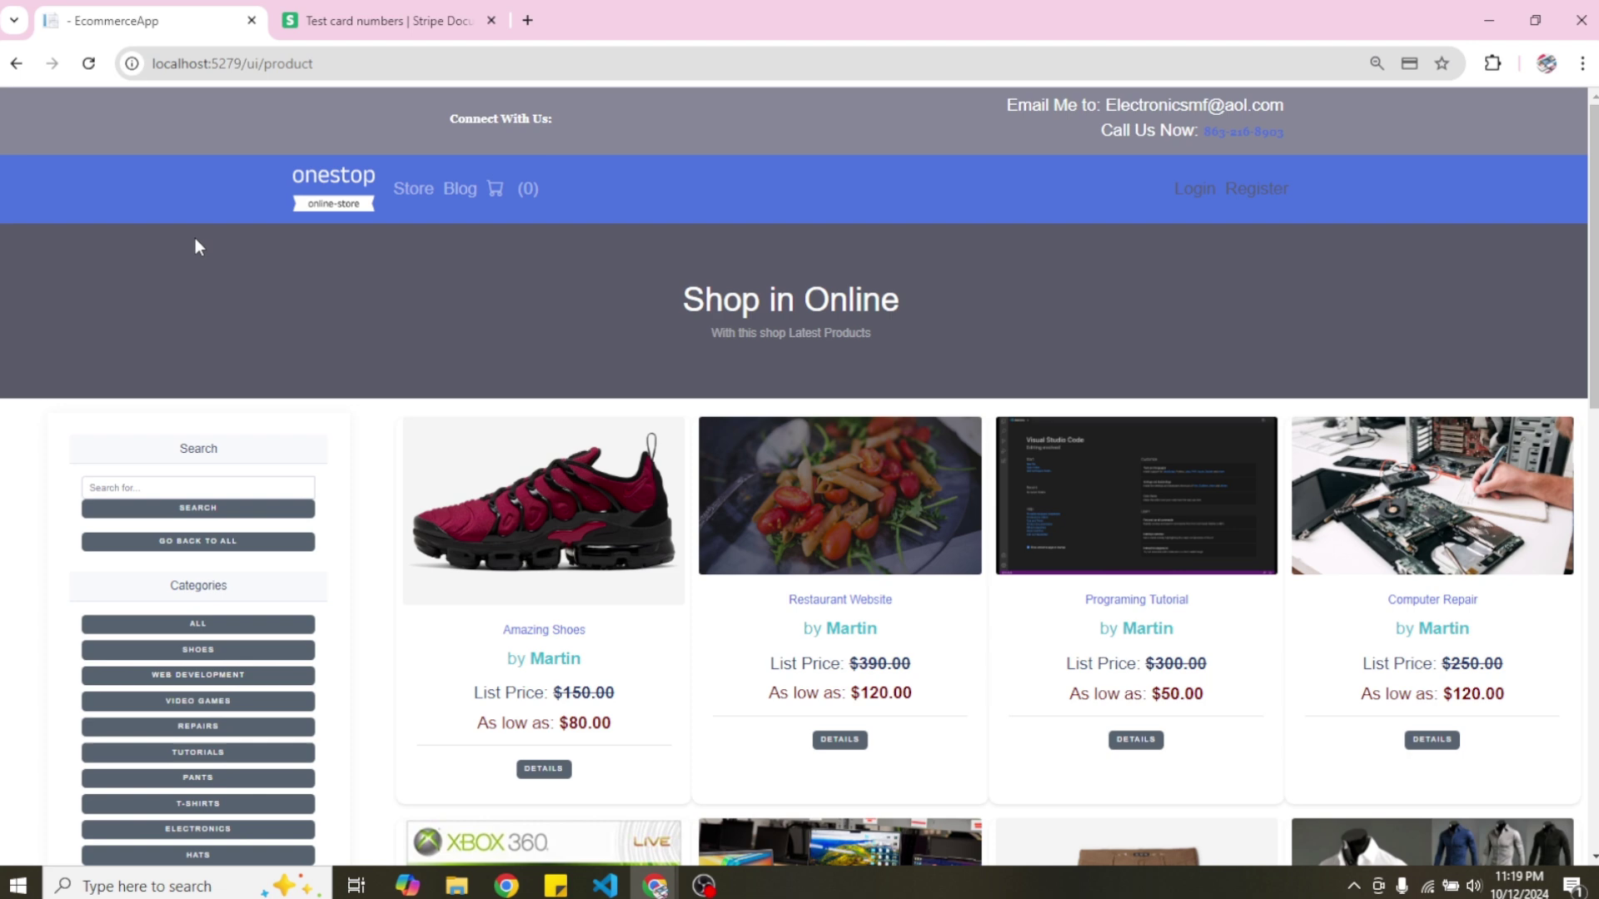
From the Blog, open the Aspnet Developer Salary post and expand its first comment's reply area.
click(463, 193)
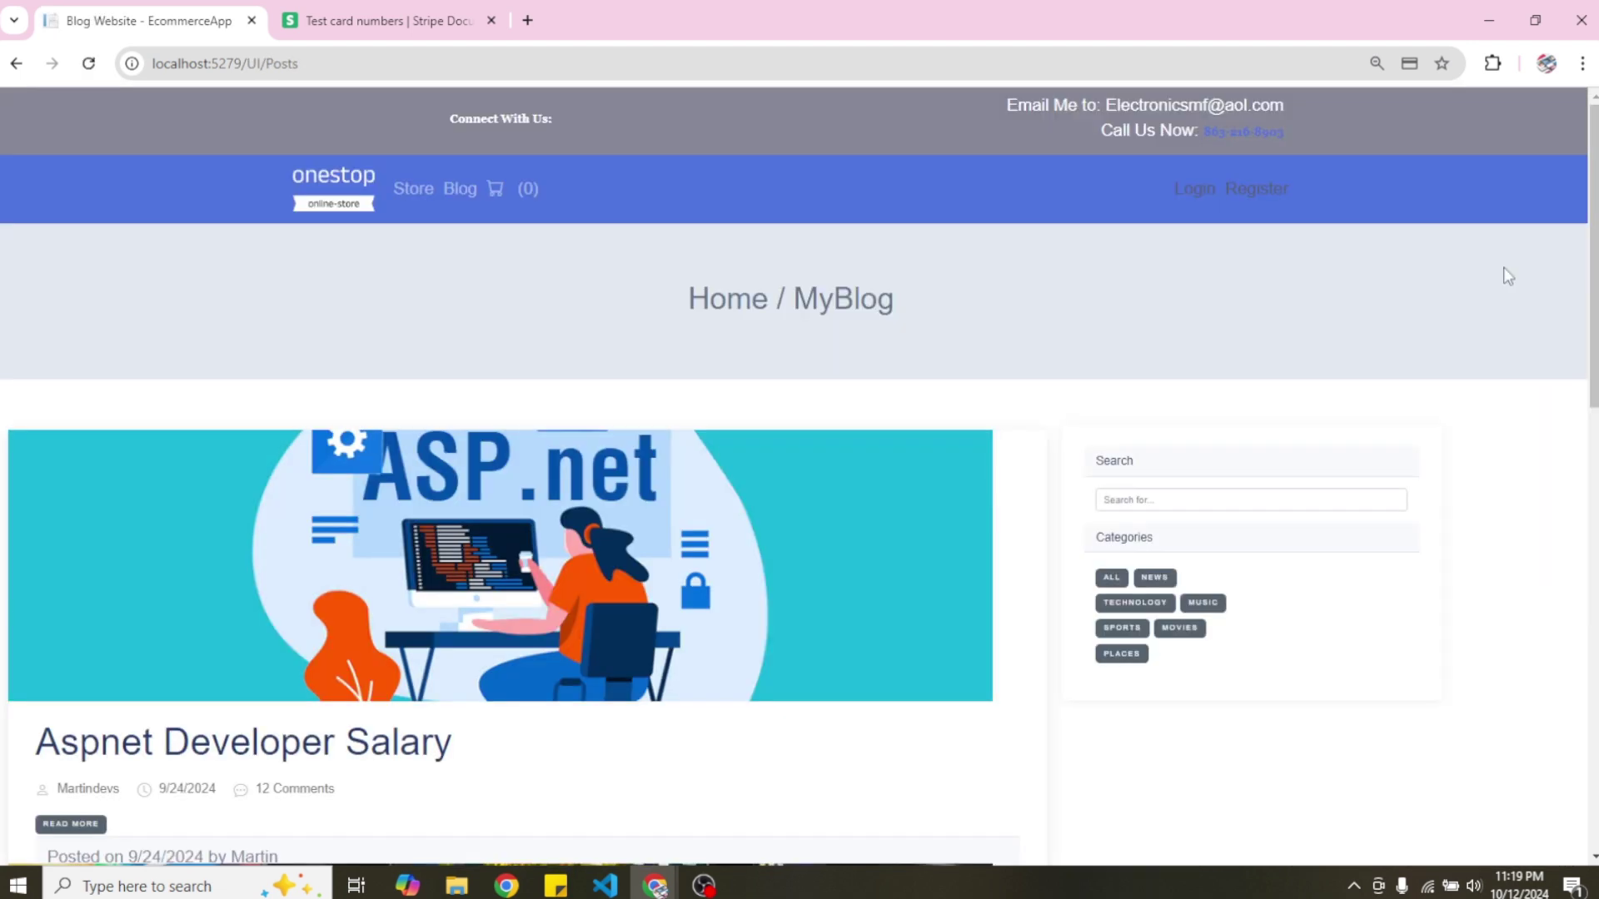
drag(1592, 241, 1592, 383)
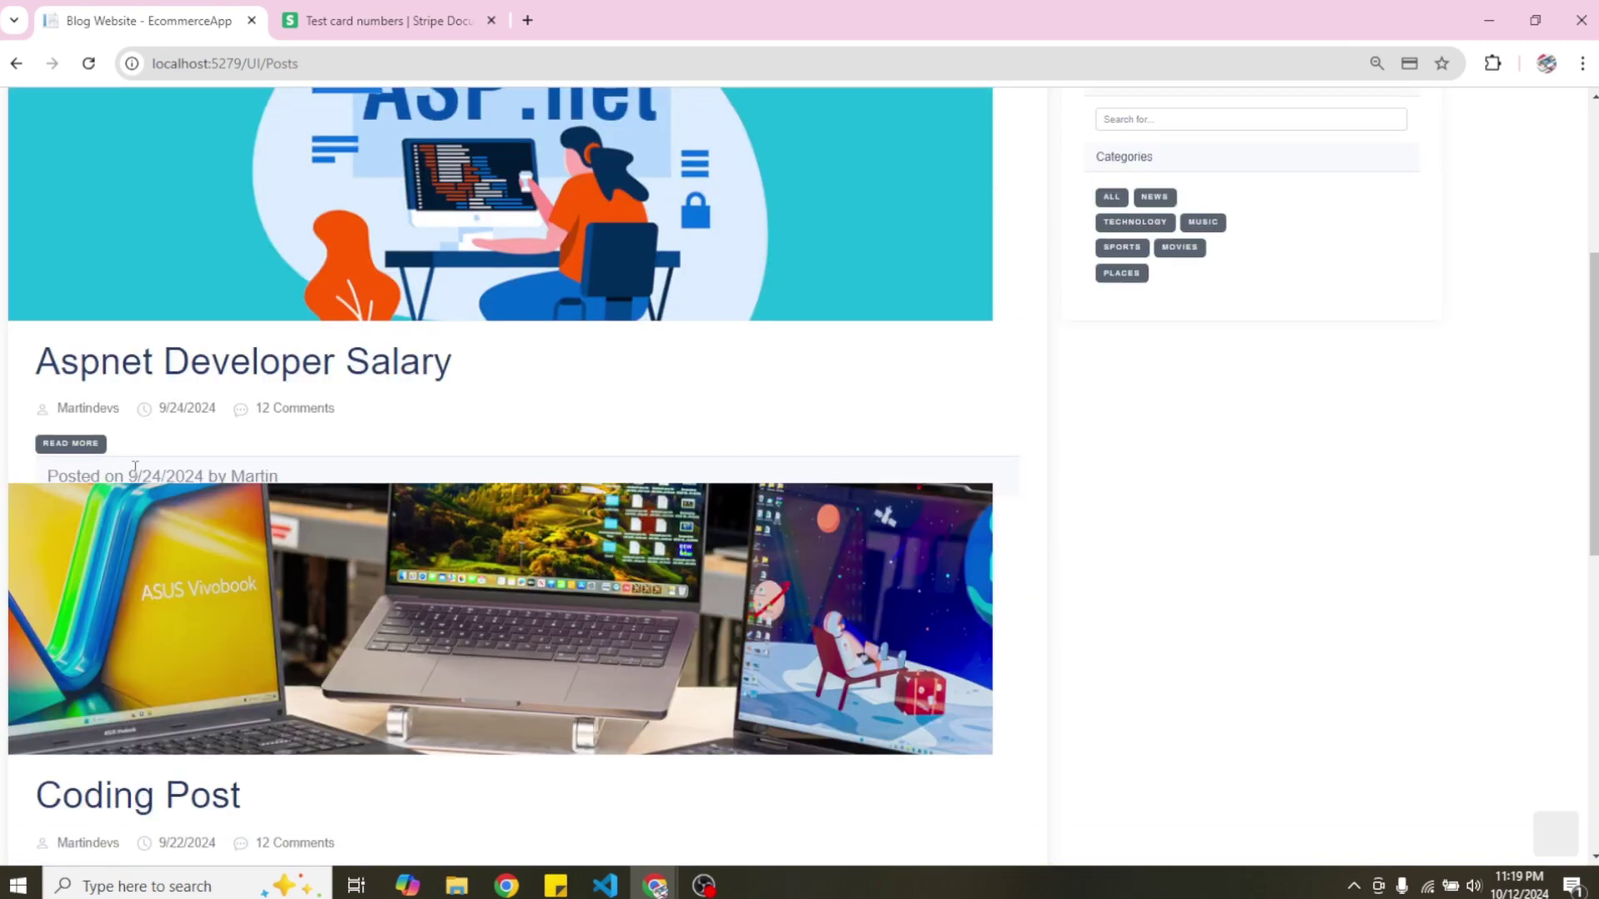
click(72, 445)
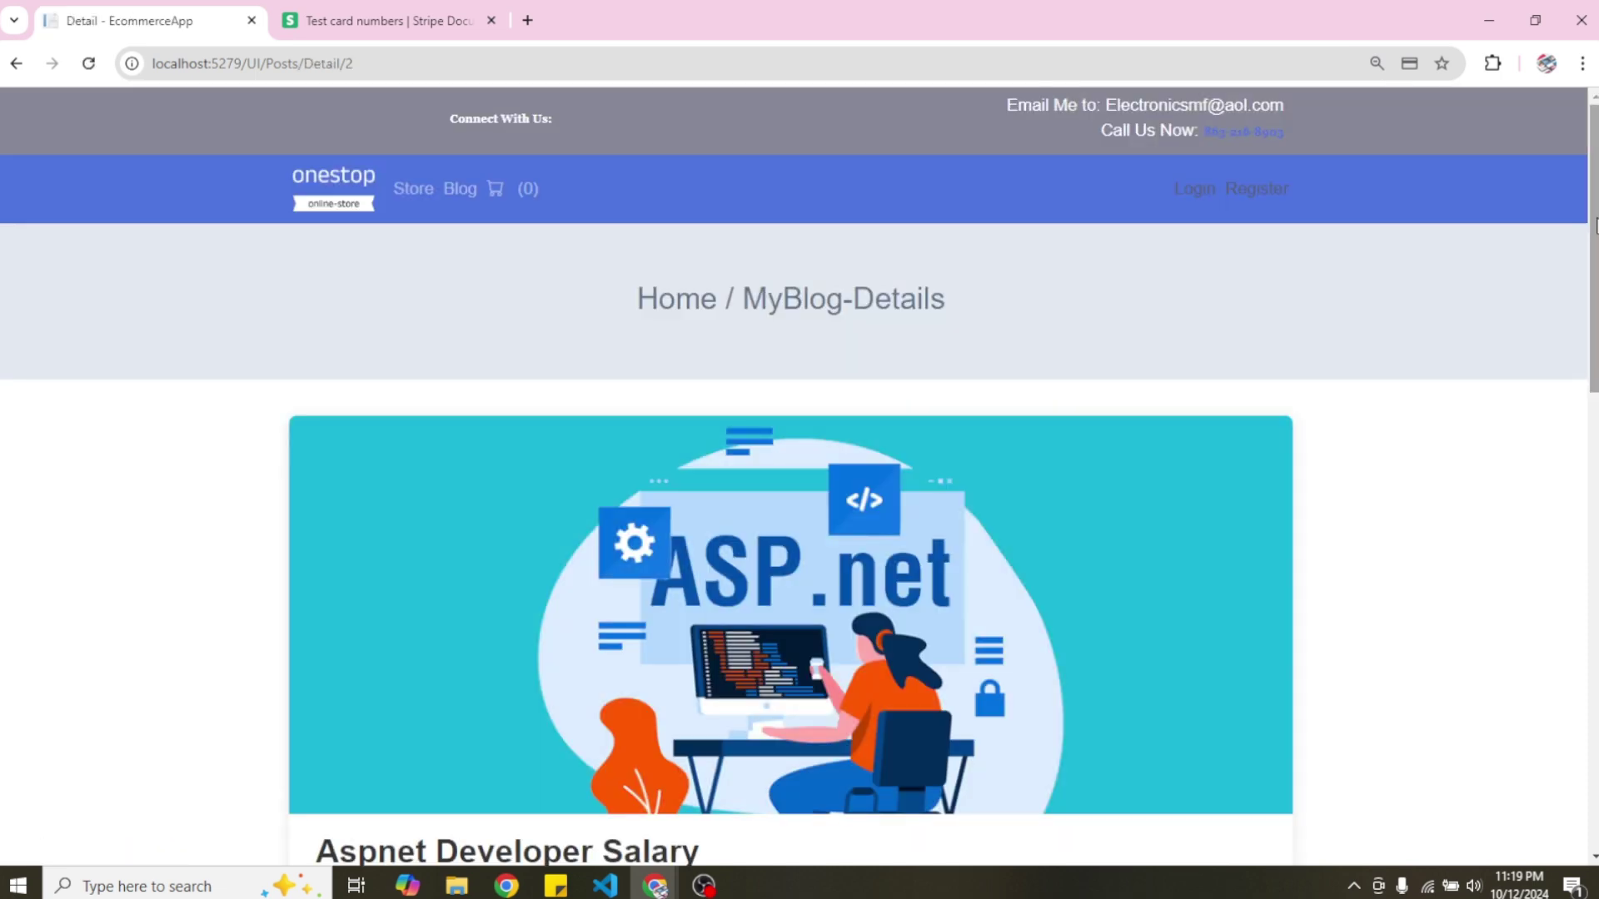
drag(1596, 225, 1596, 486)
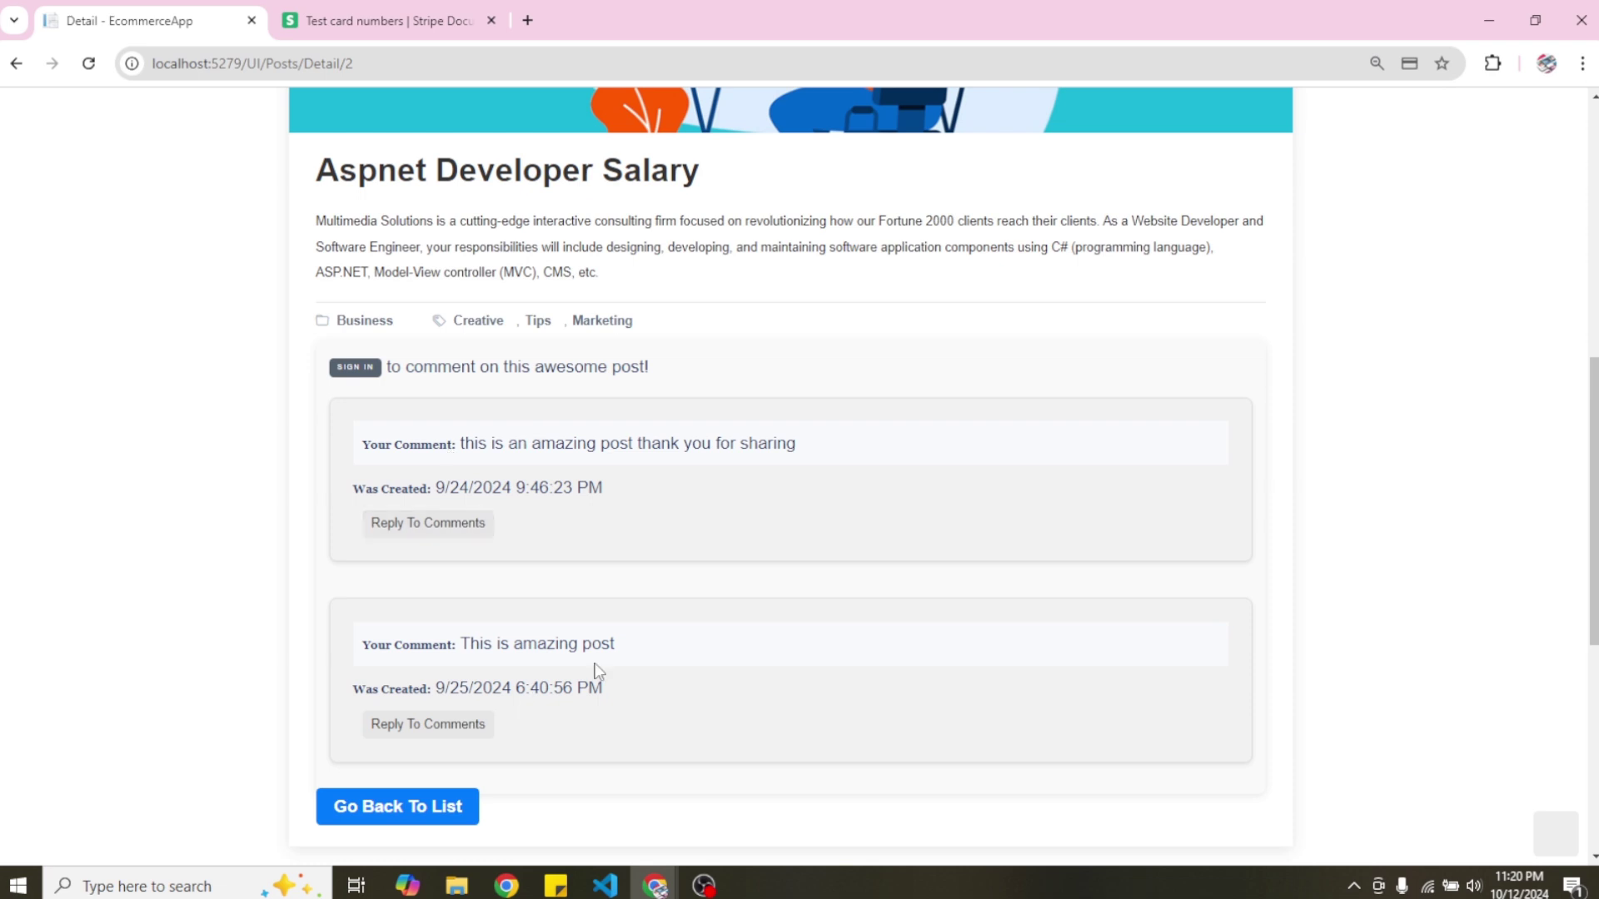
click(439, 533)
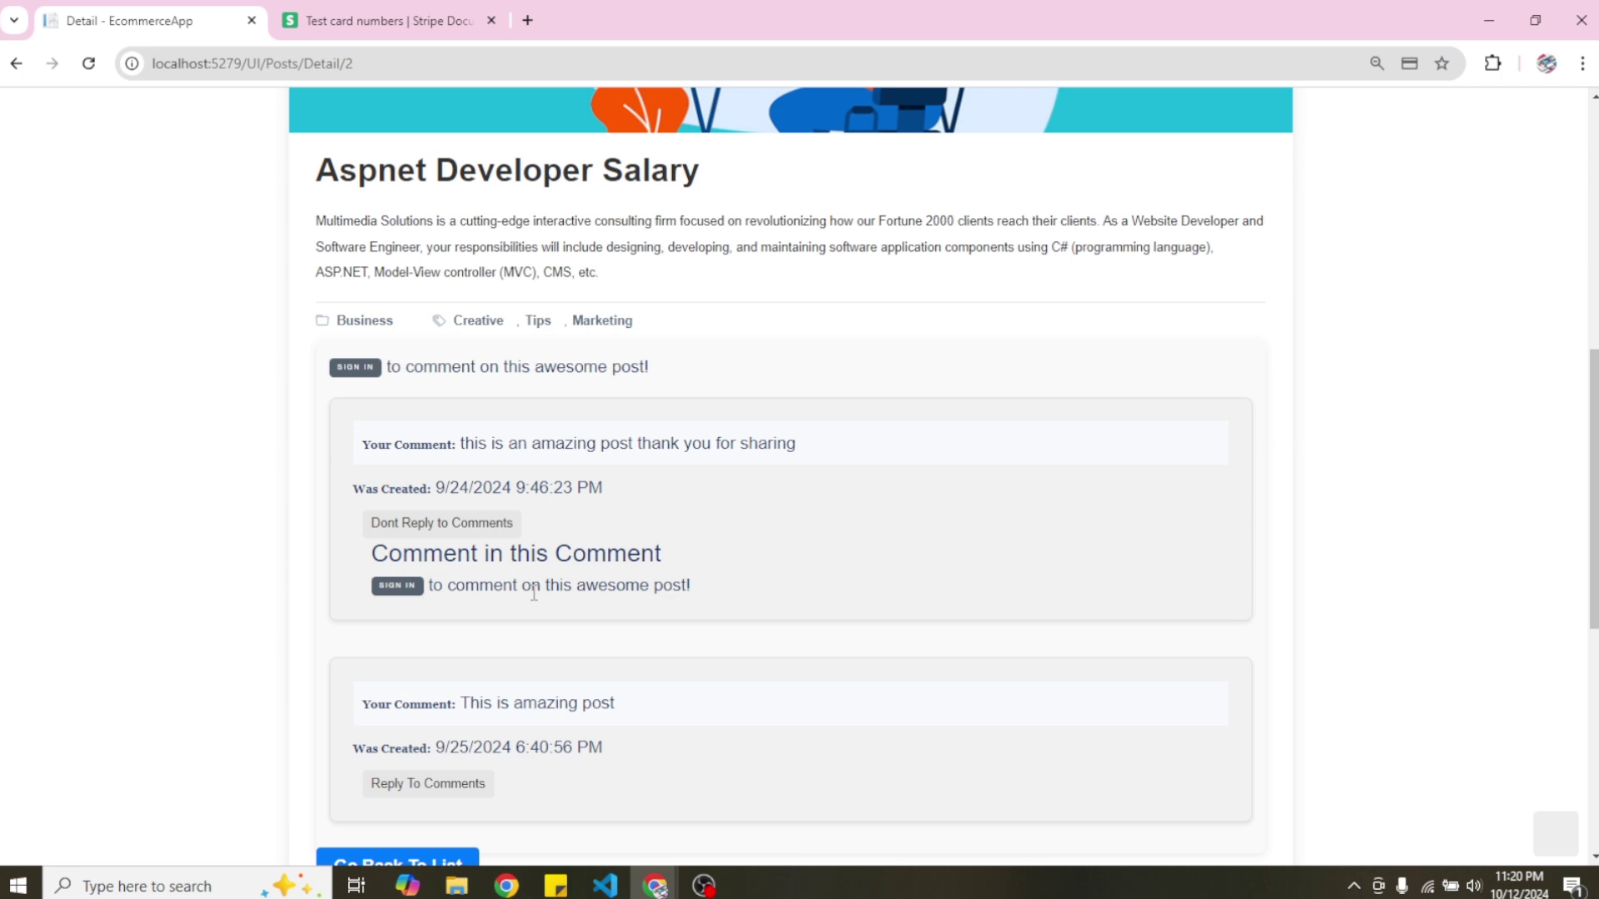
Log in with the saved customer e-mail and the account password.
click(398, 587)
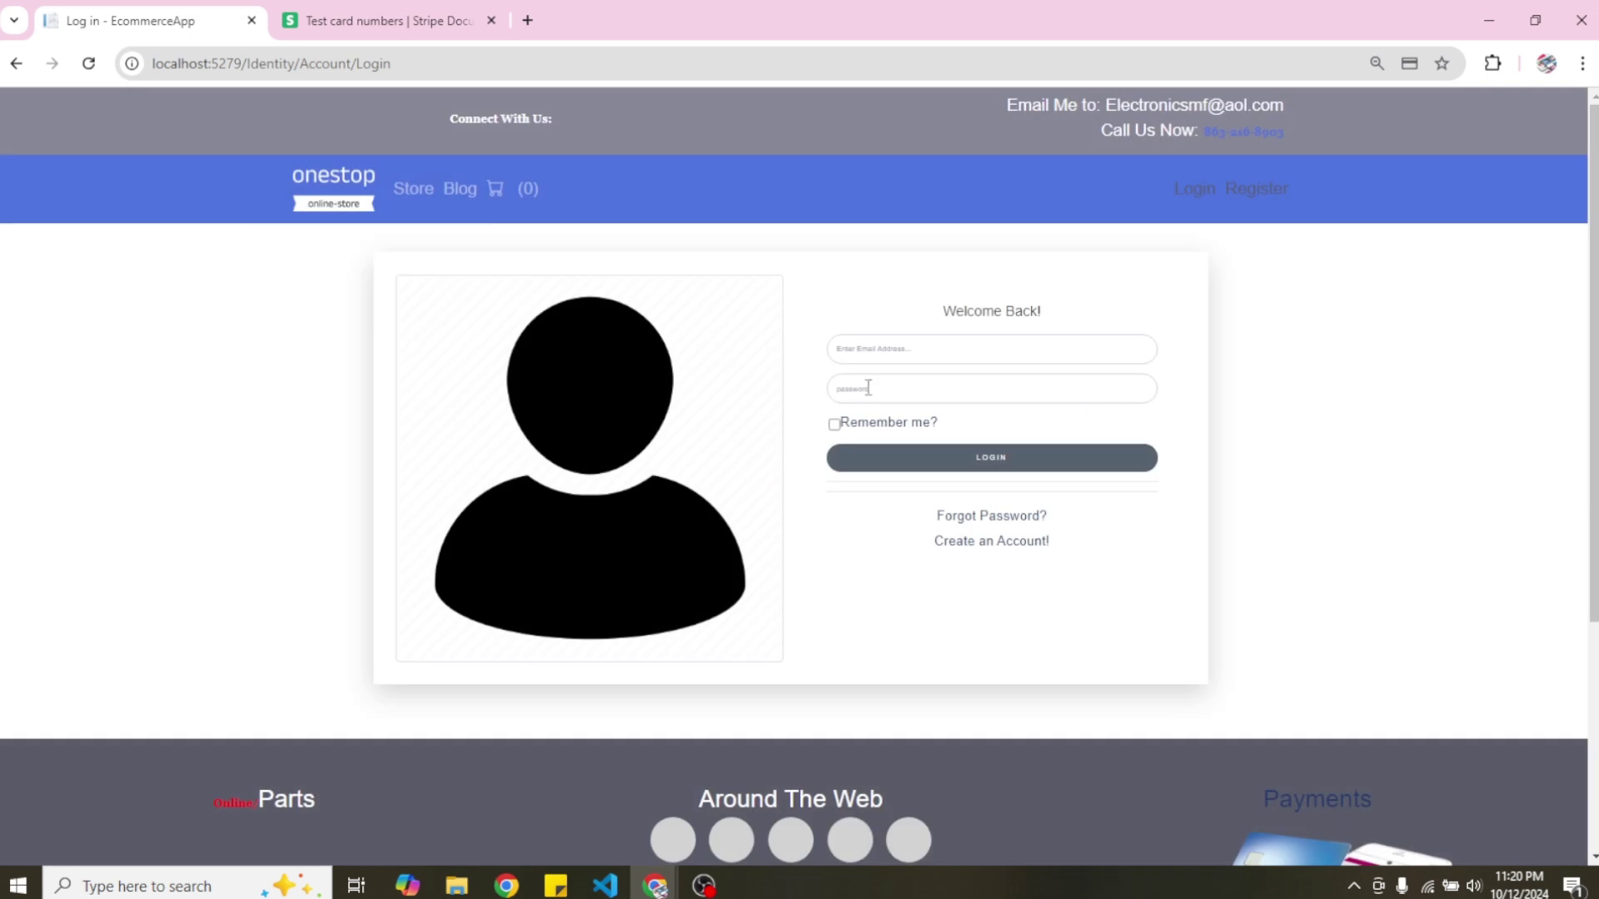
click(870, 348)
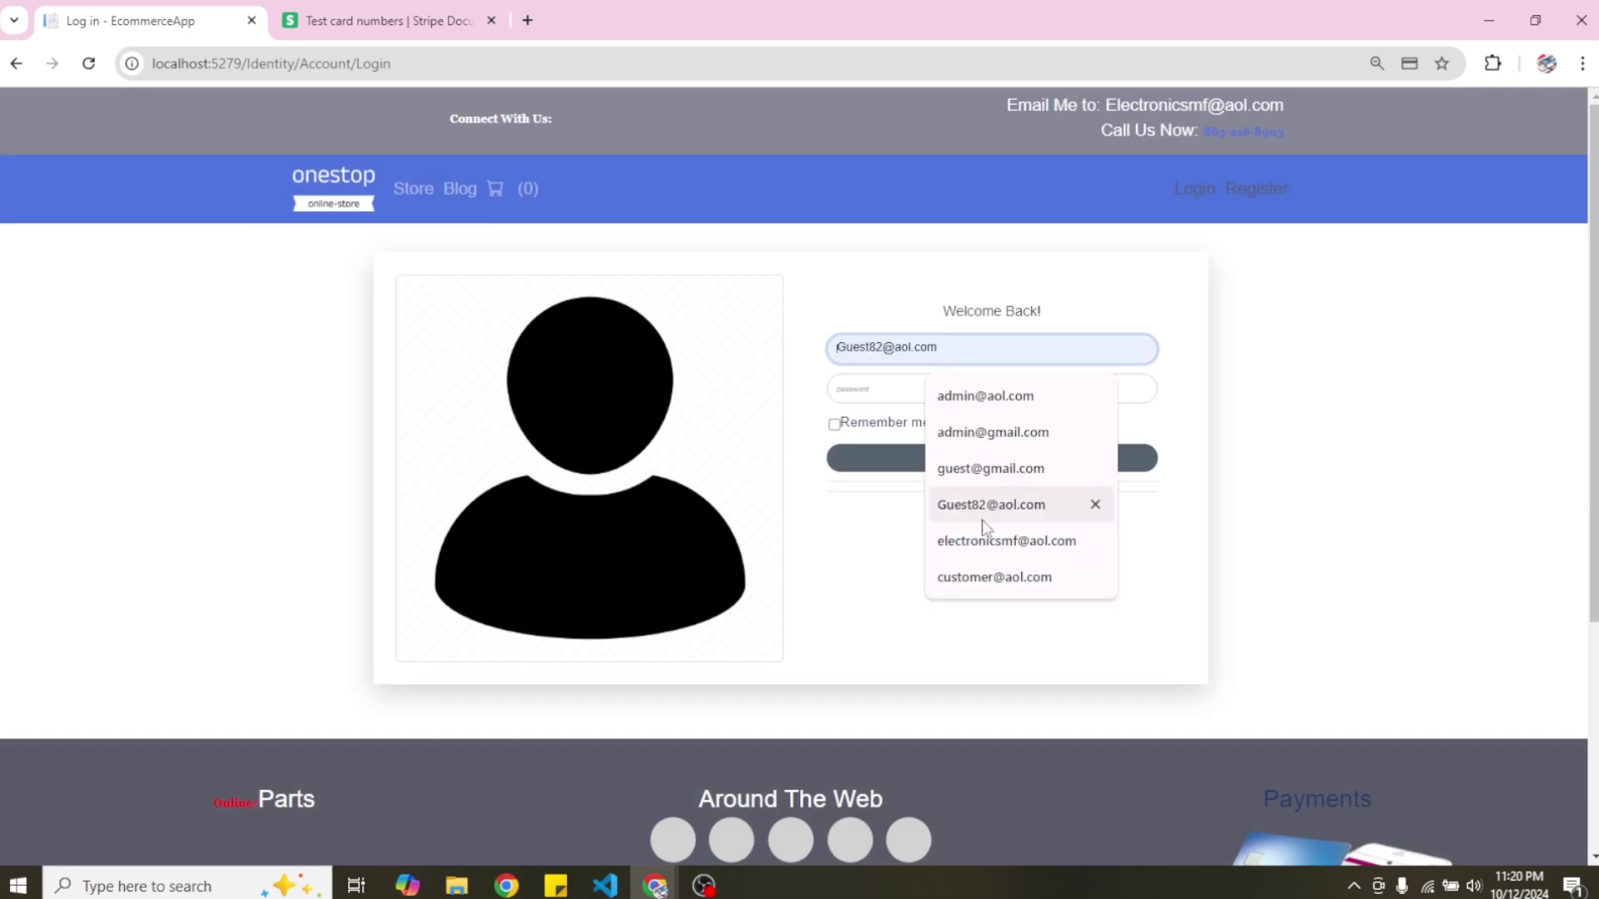
click(994, 577)
click(880, 387)
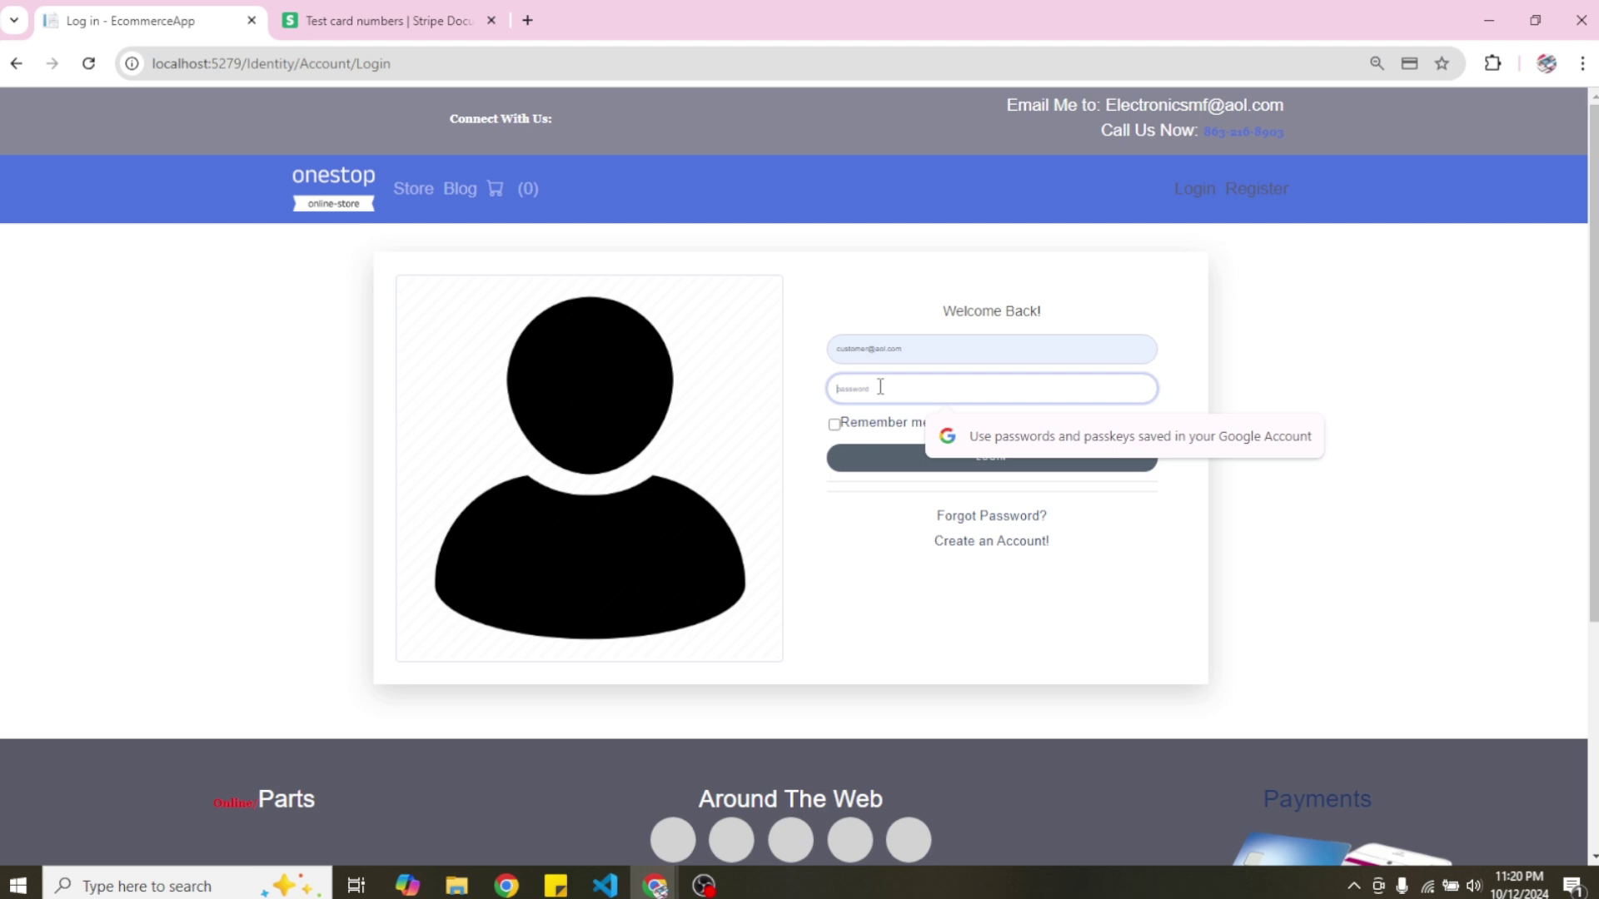
text(P)
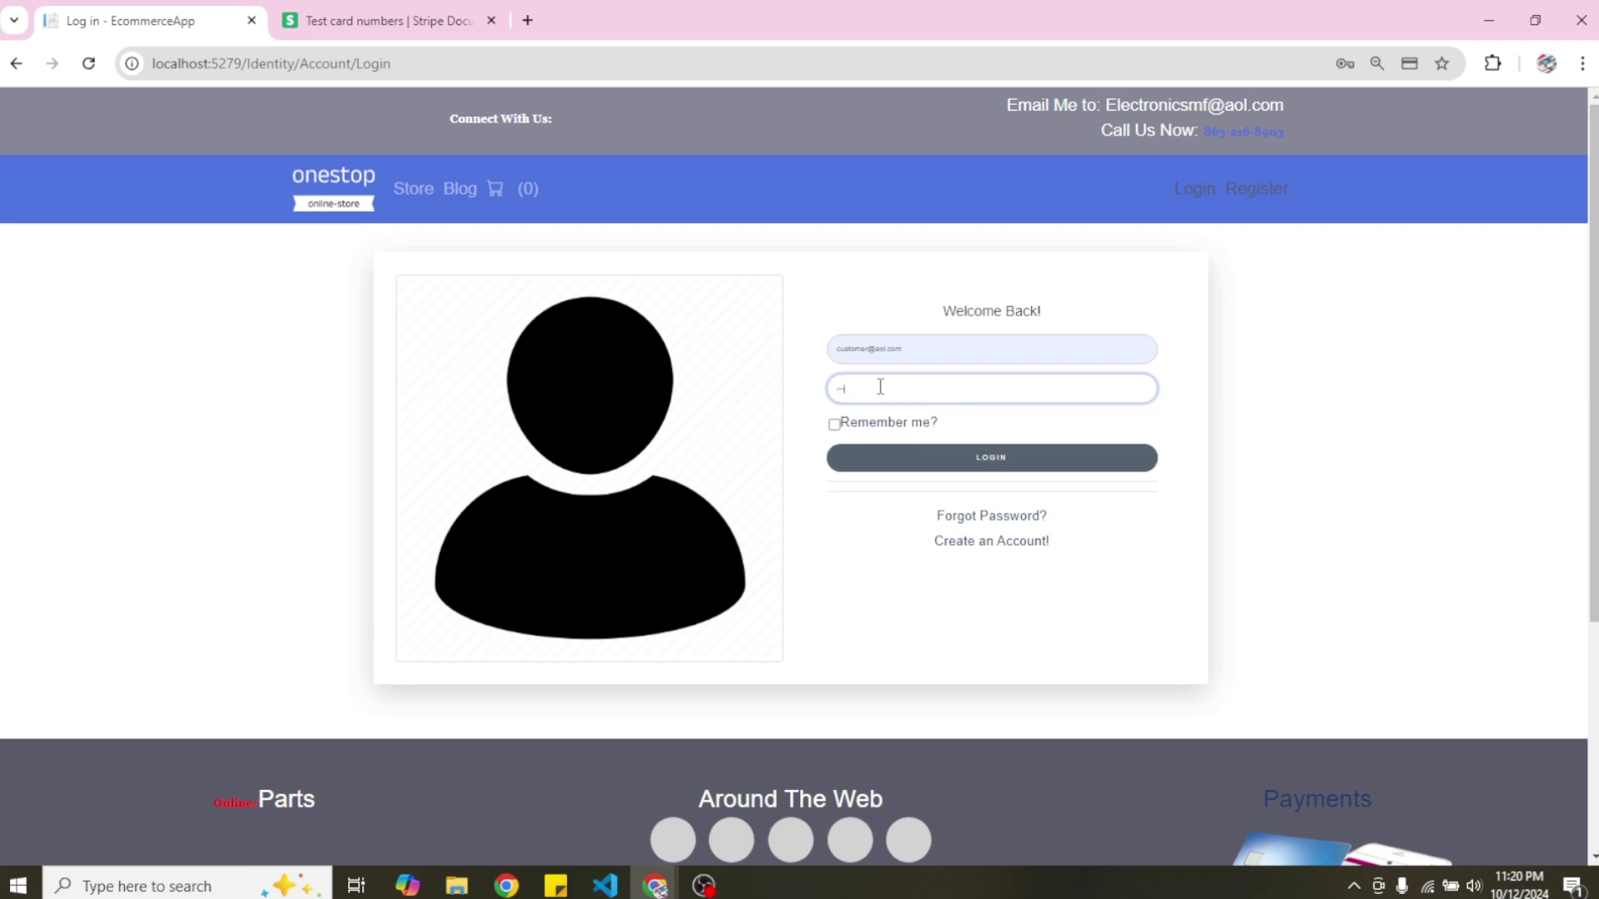
text(assw)
click(1010, 461)
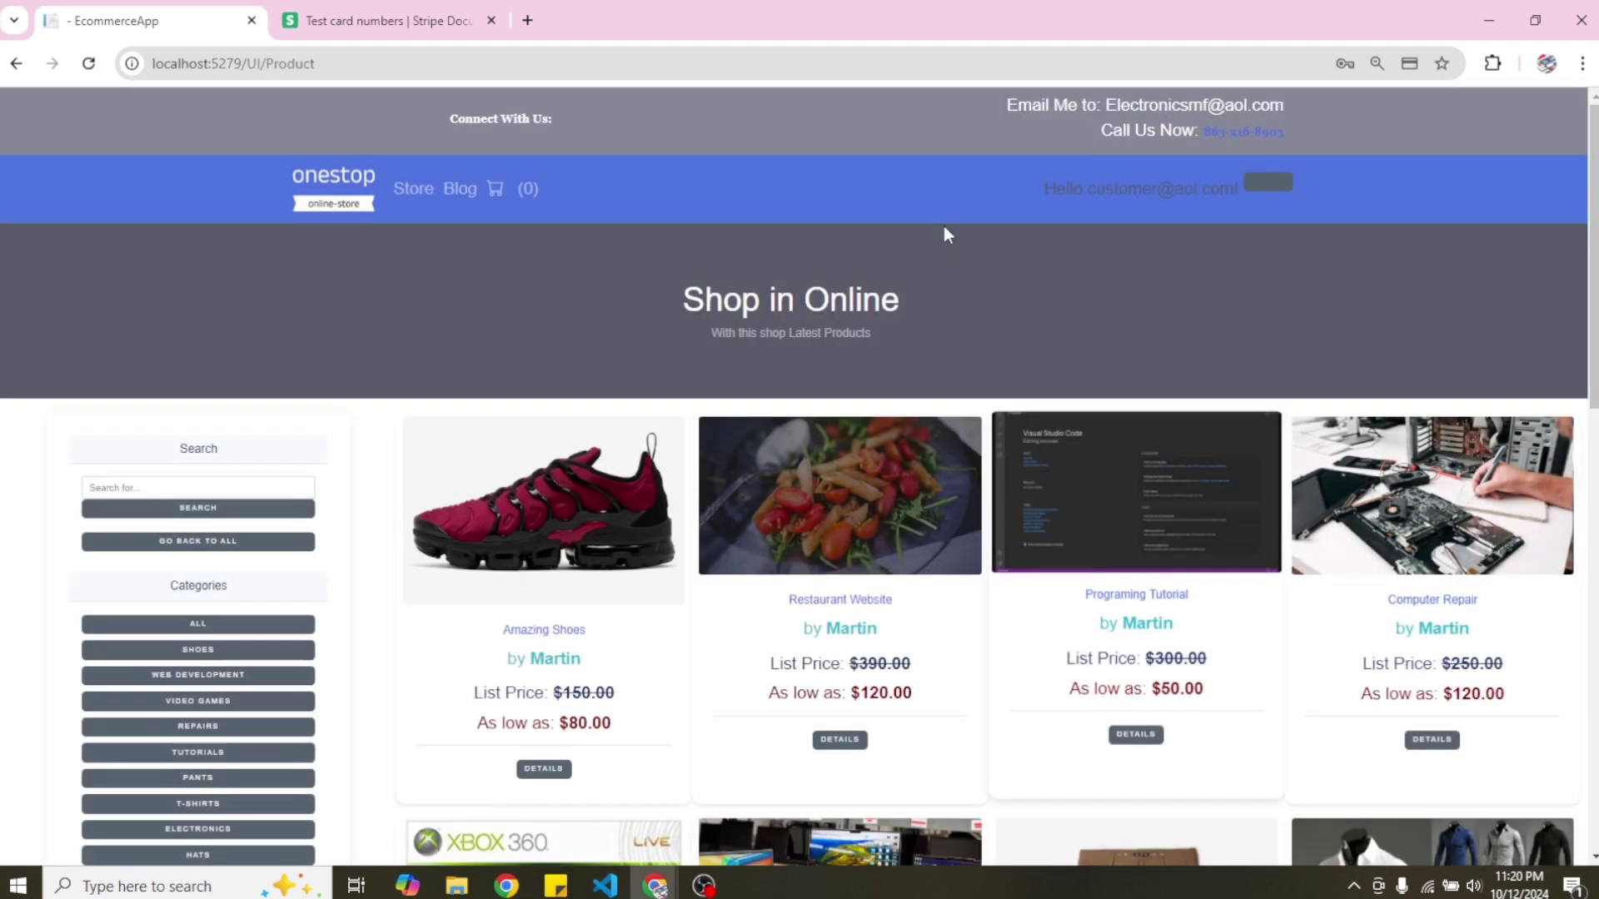
Open the Blog list showing the Aspnet Developer Salary and Coding Post entries.
click(458, 194)
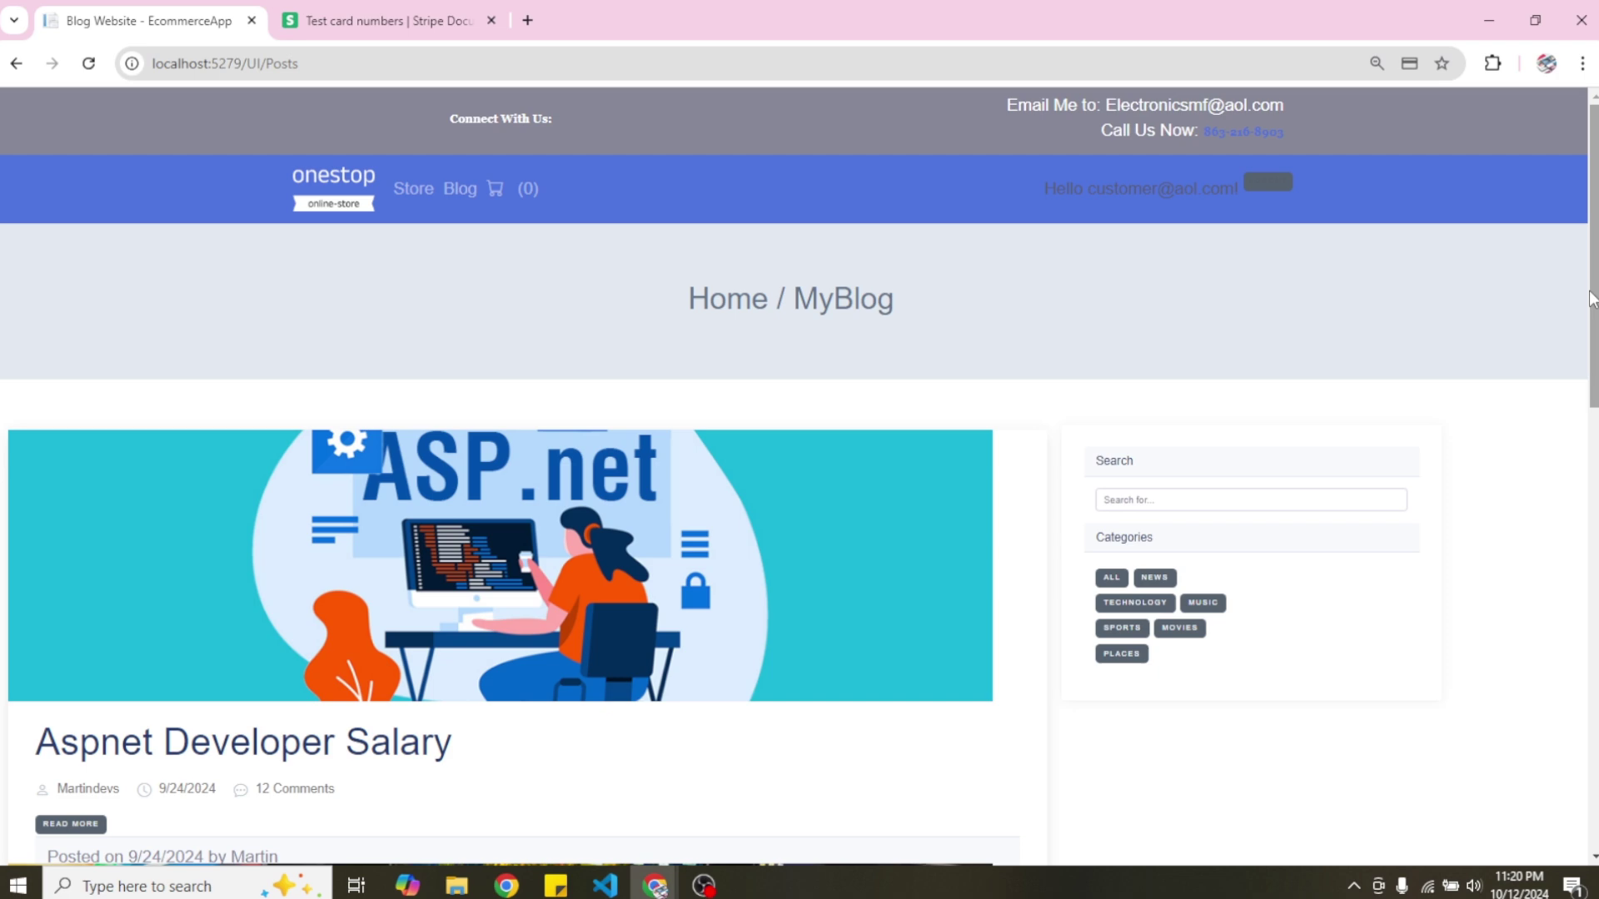
scroll(459, 198, down, 5)
scroll(111, 282, down, 1)
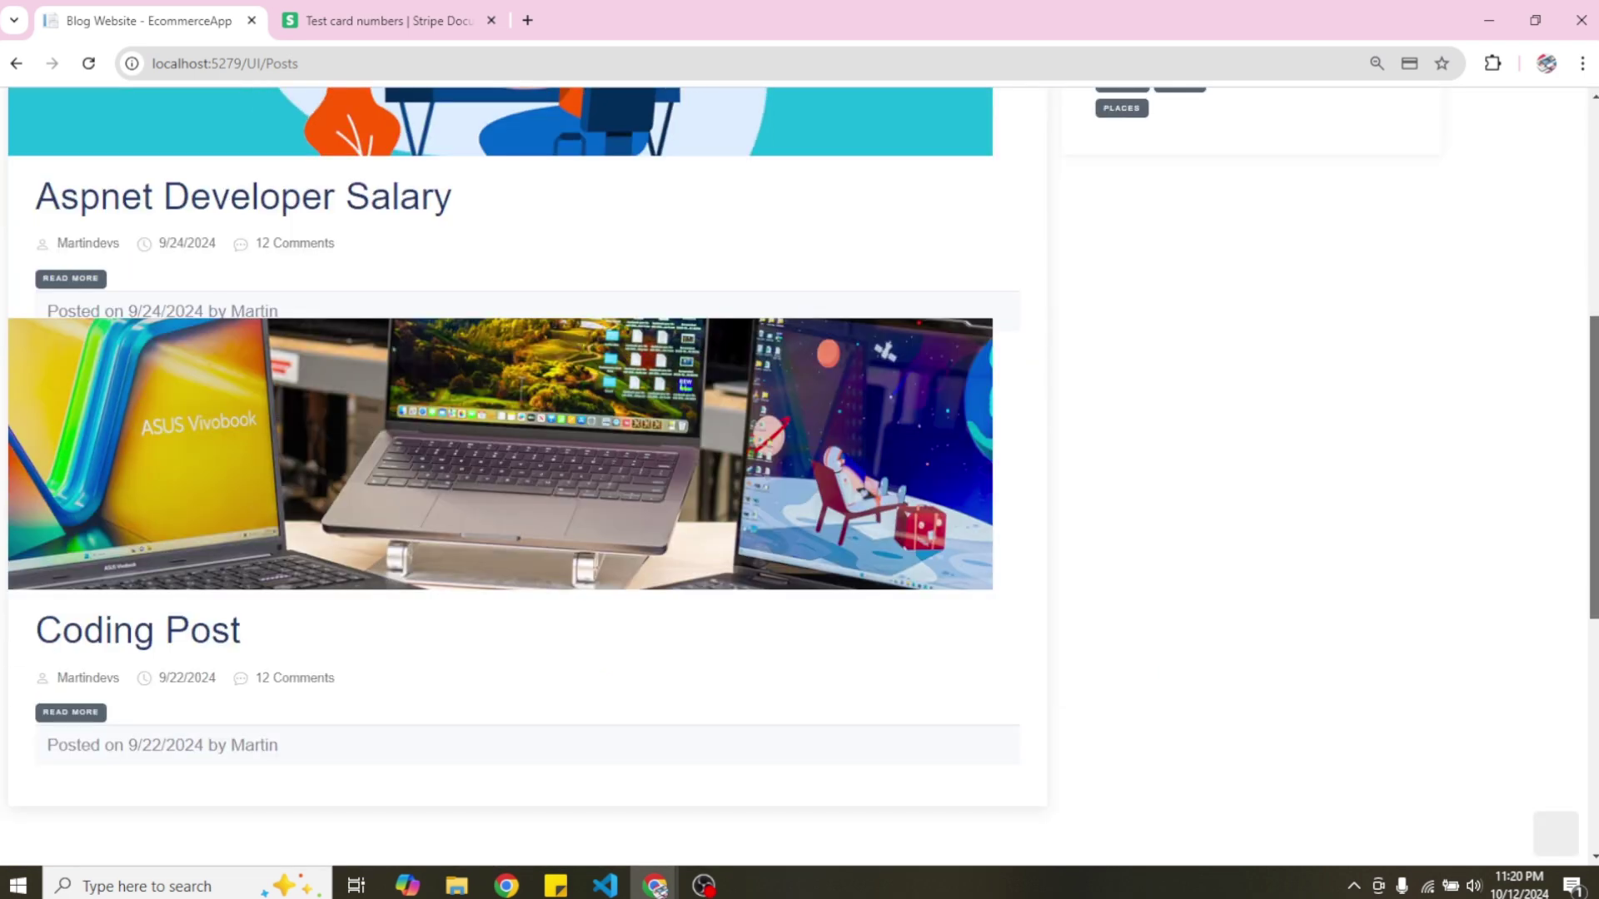
Open the Aspnet Developer Salary post and bring up the reply form under its first comment.
click(71, 279)
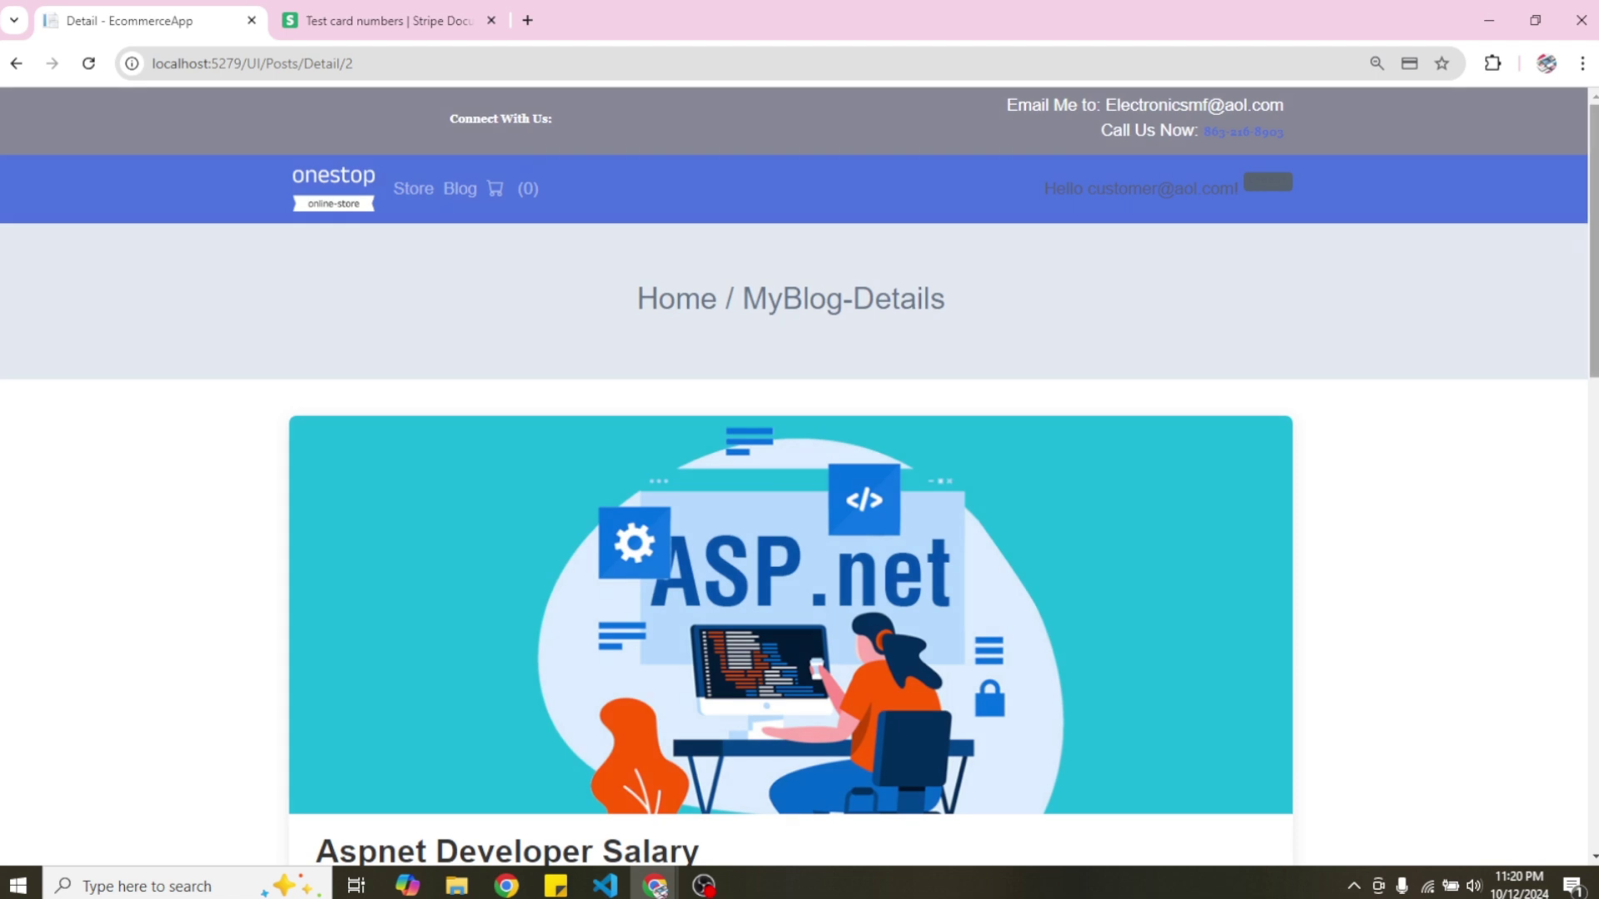
scroll(791, 449, down, 12)
scroll(791, 483, down, 1)
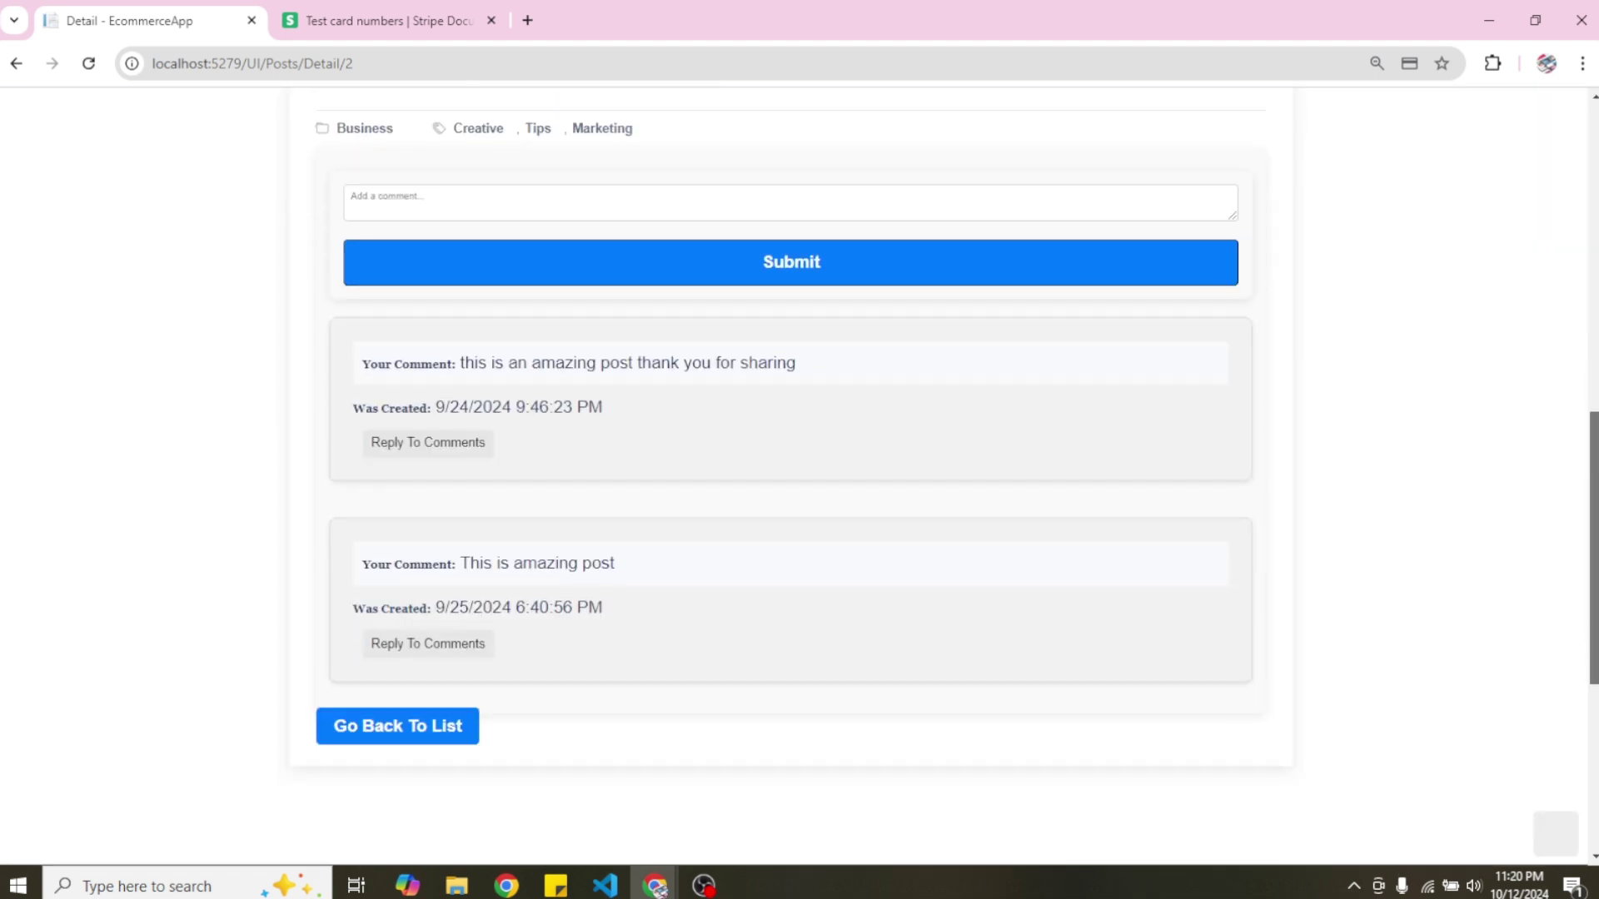
scroll(791, 467, up, 1)
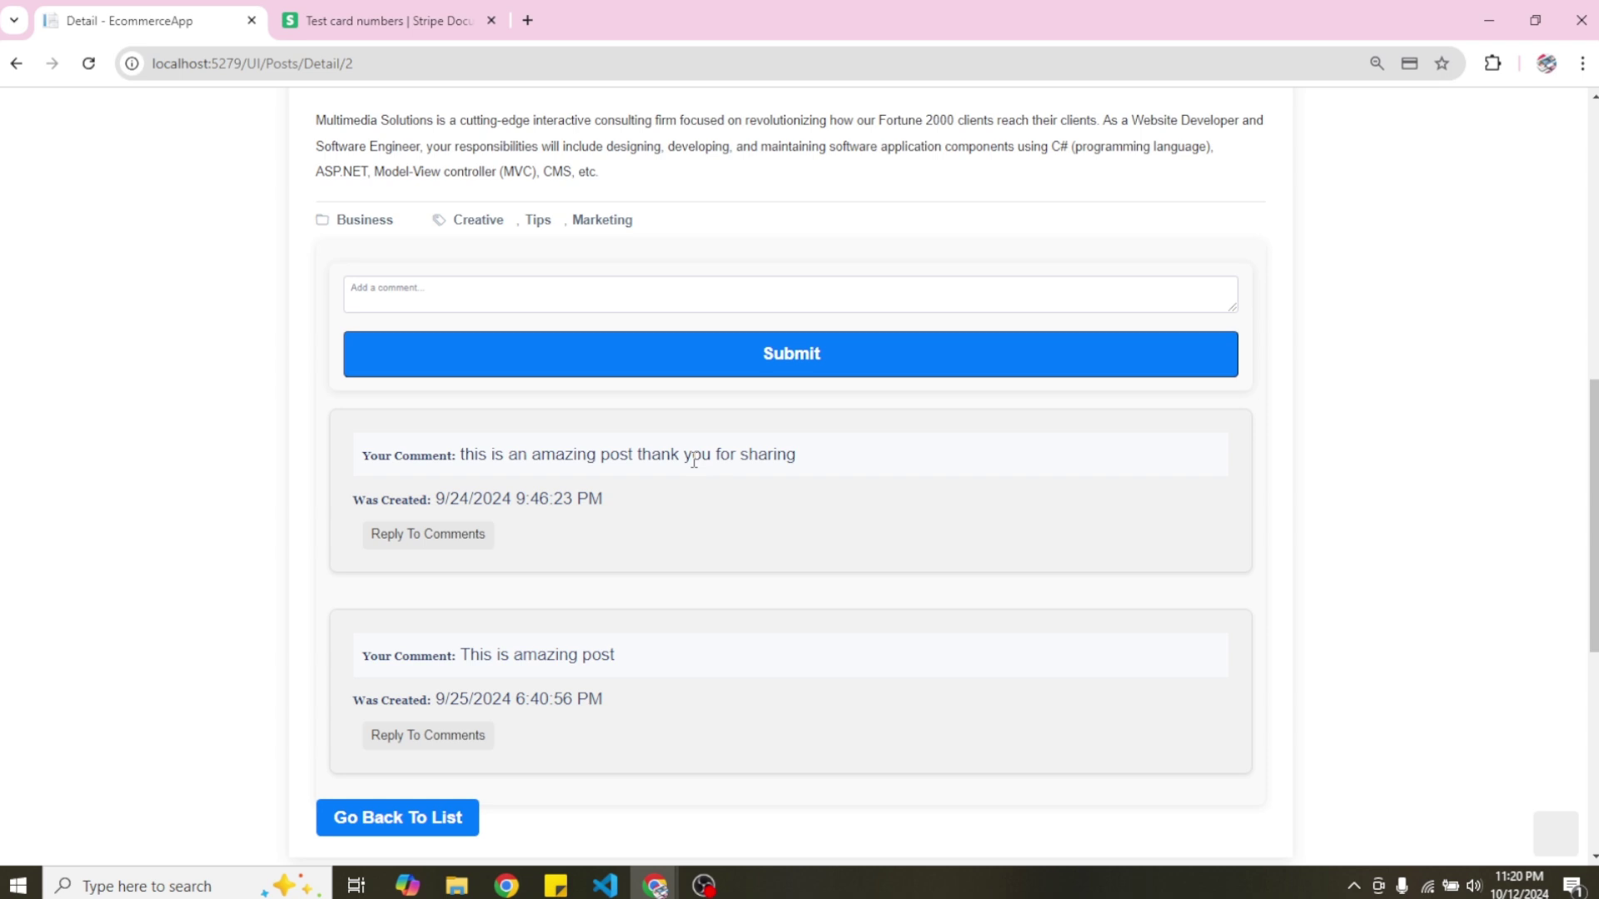
click(442, 537)
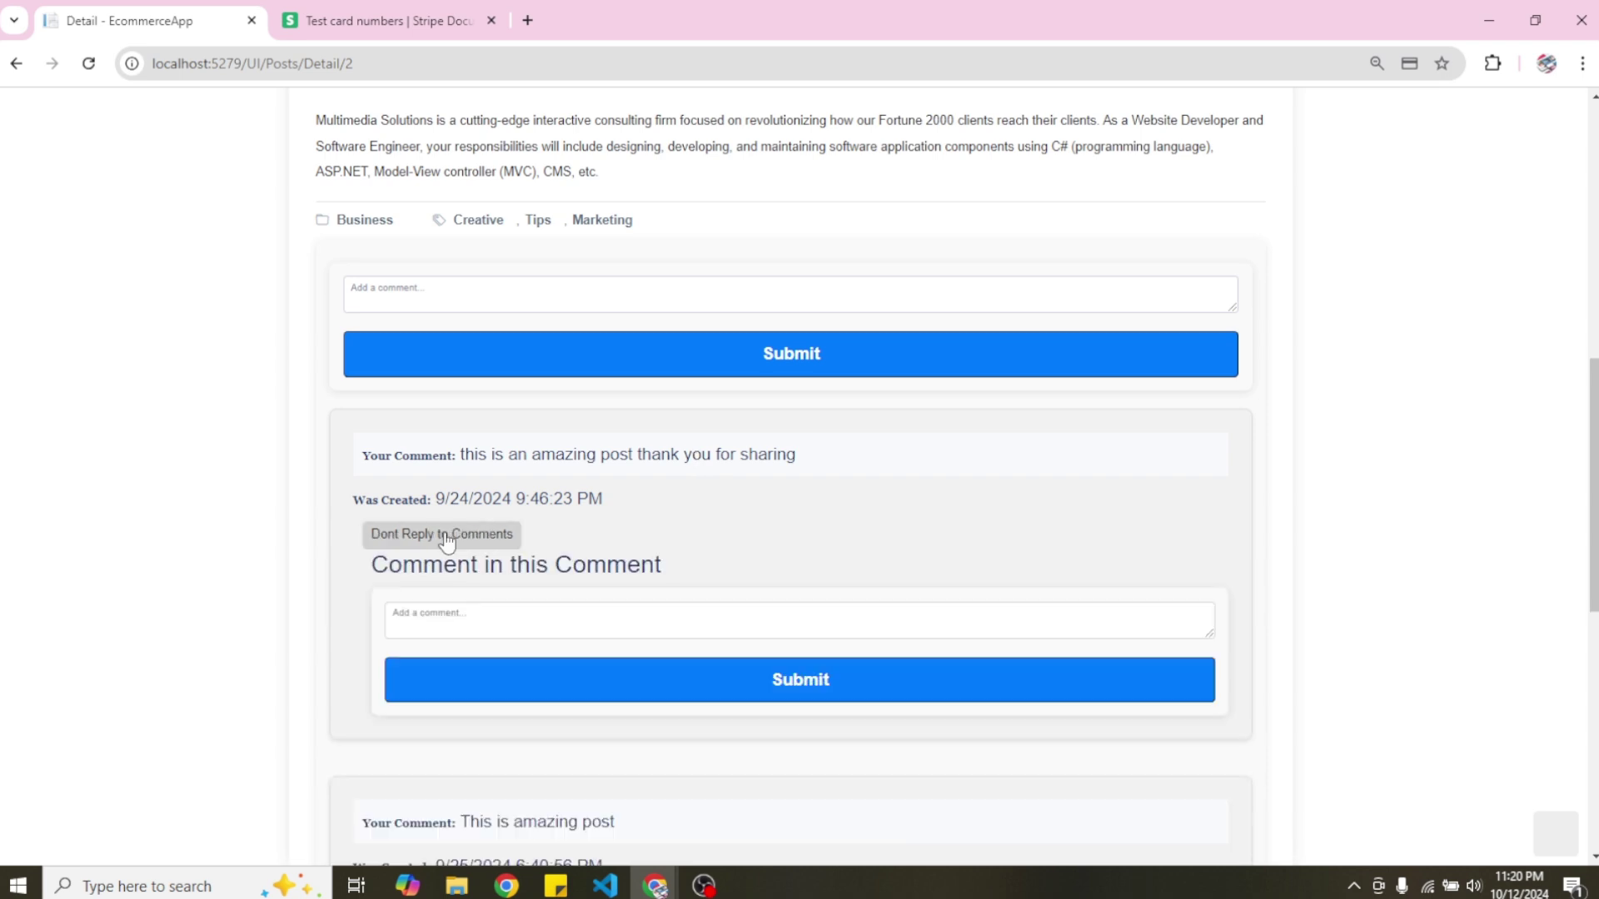
Submit the reply 'Thanks for sharing this amazing theme!! Please keep updating the code'.
click(467, 612)
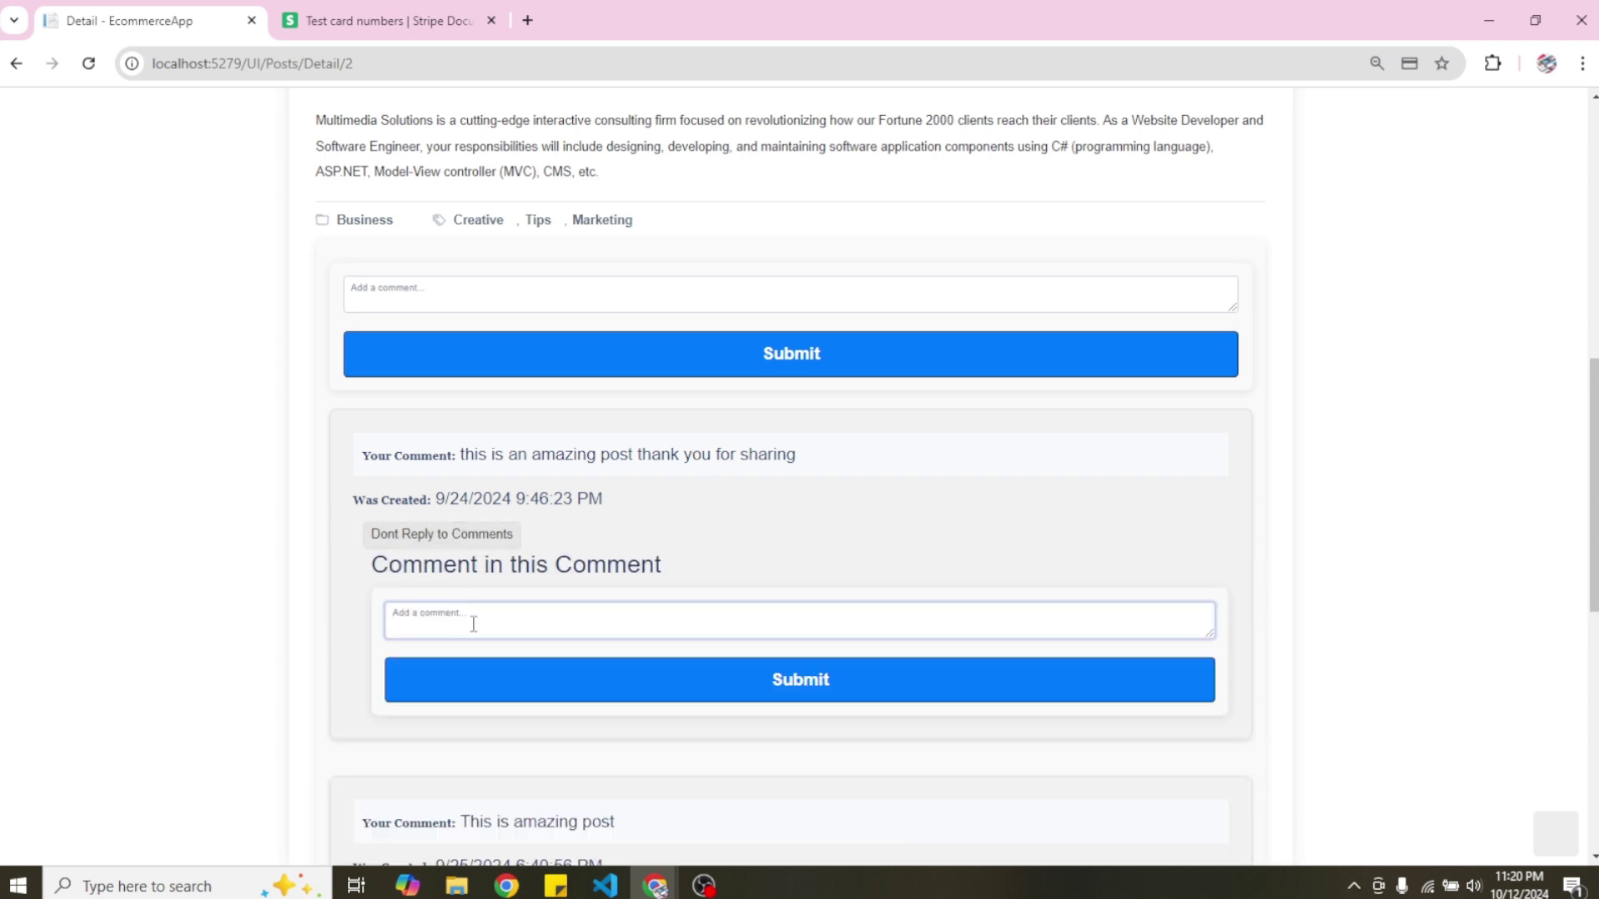
text(a)
key(BackSpace)
text(Thanks for sharring this amazing theme)
text(!! Please N)
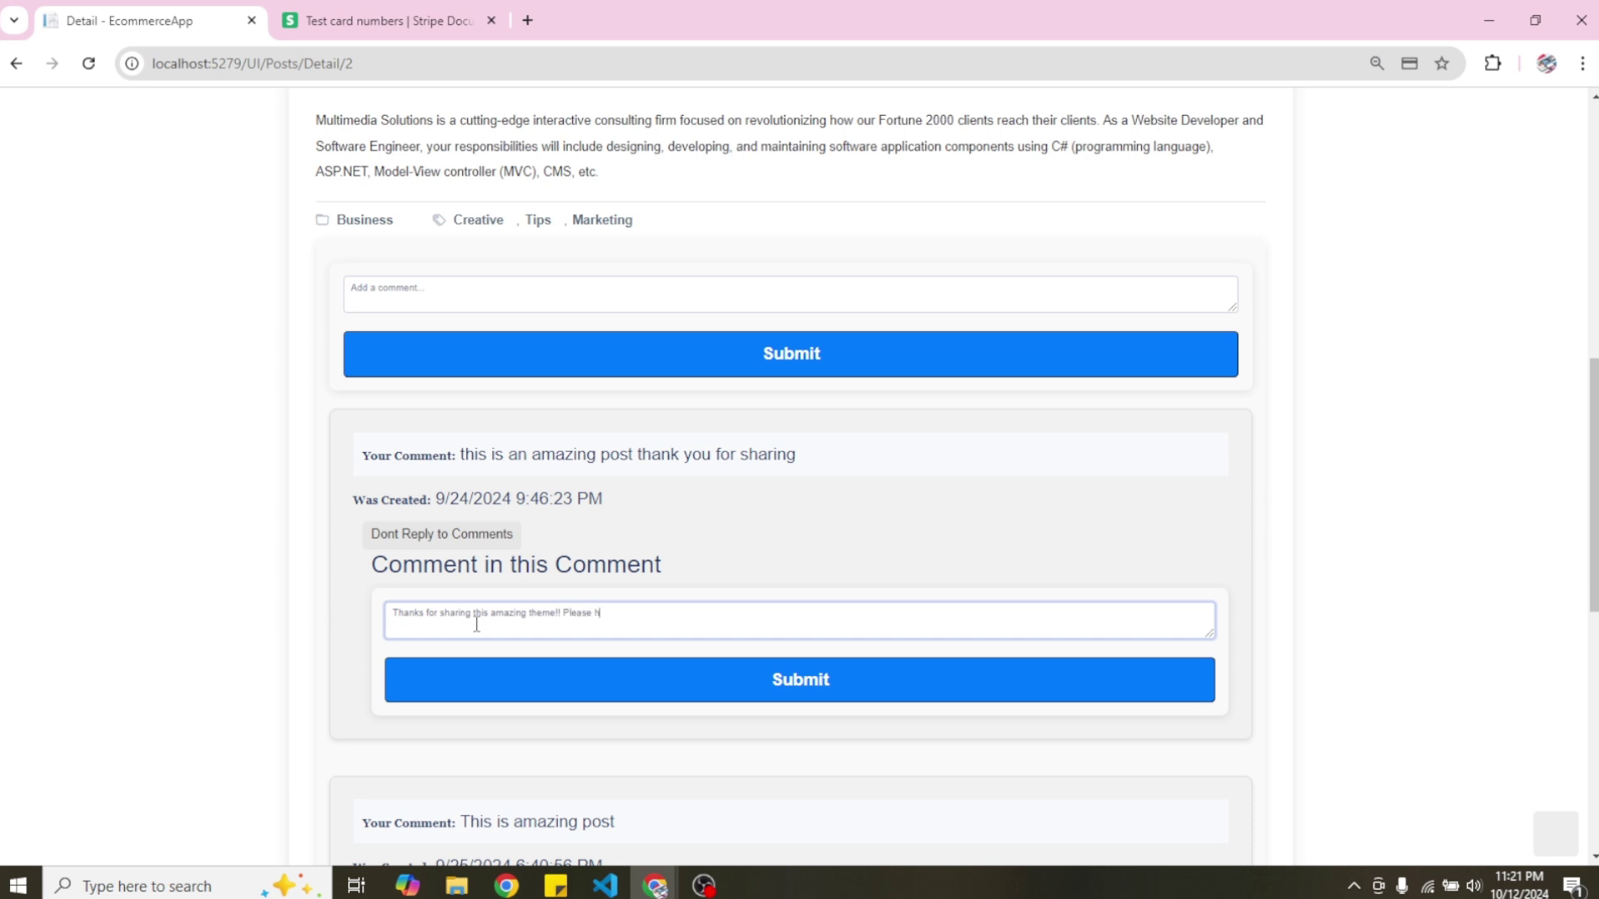
key(BackSpace)
text(keep updating the code)
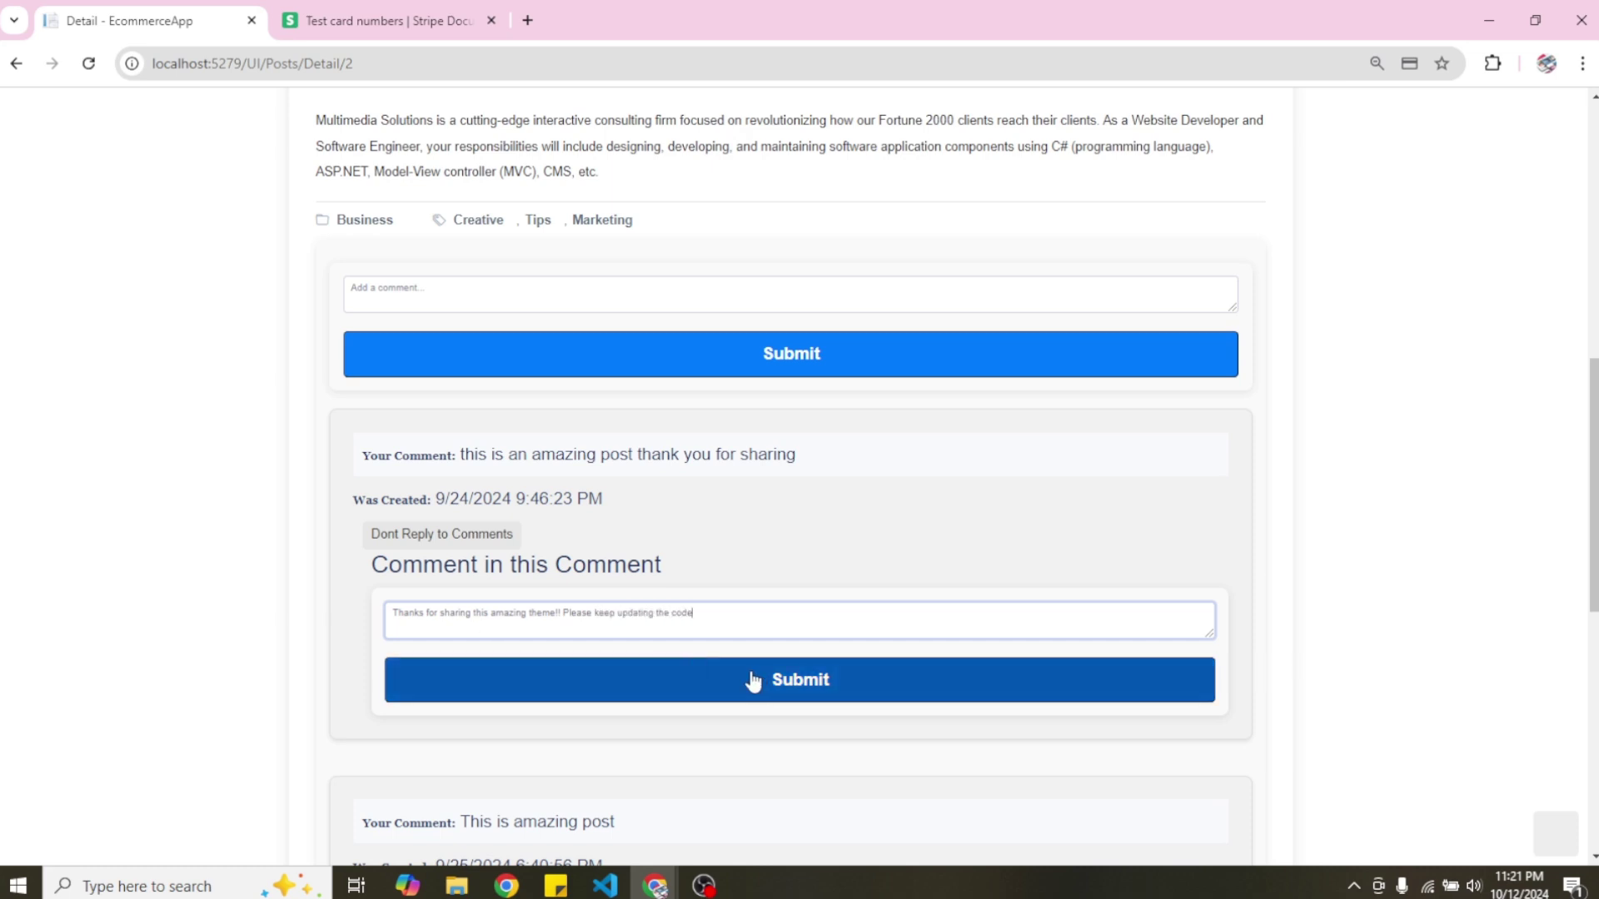
click(763, 689)
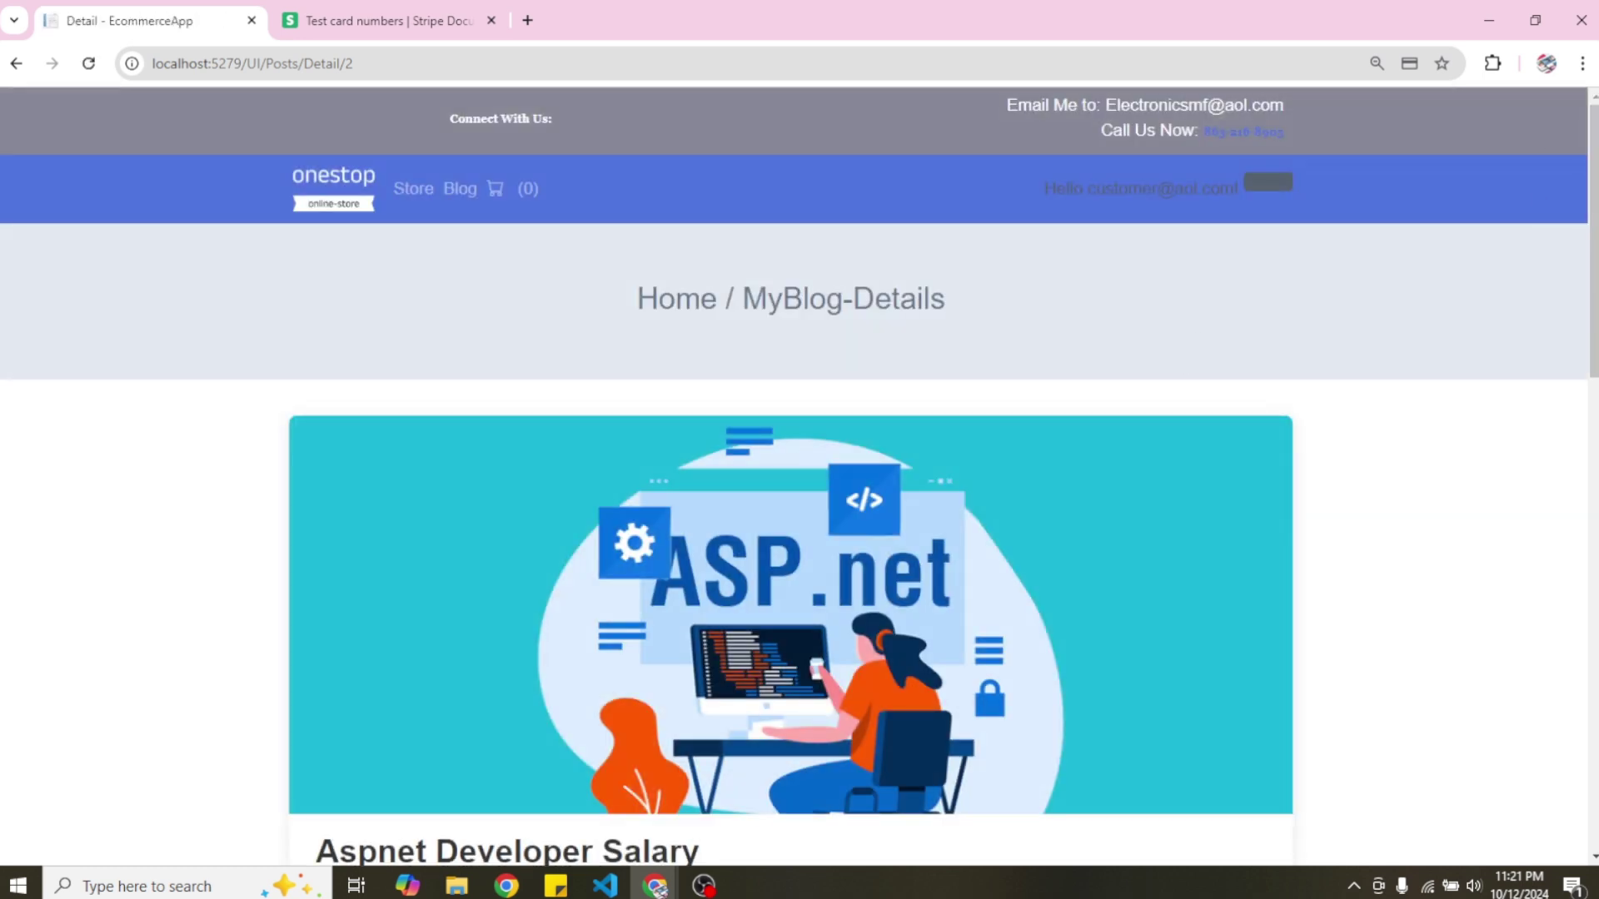
Submit the comment 'What Technologies are you using for this application' on the post.
drag(1592, 220, 1591, 536)
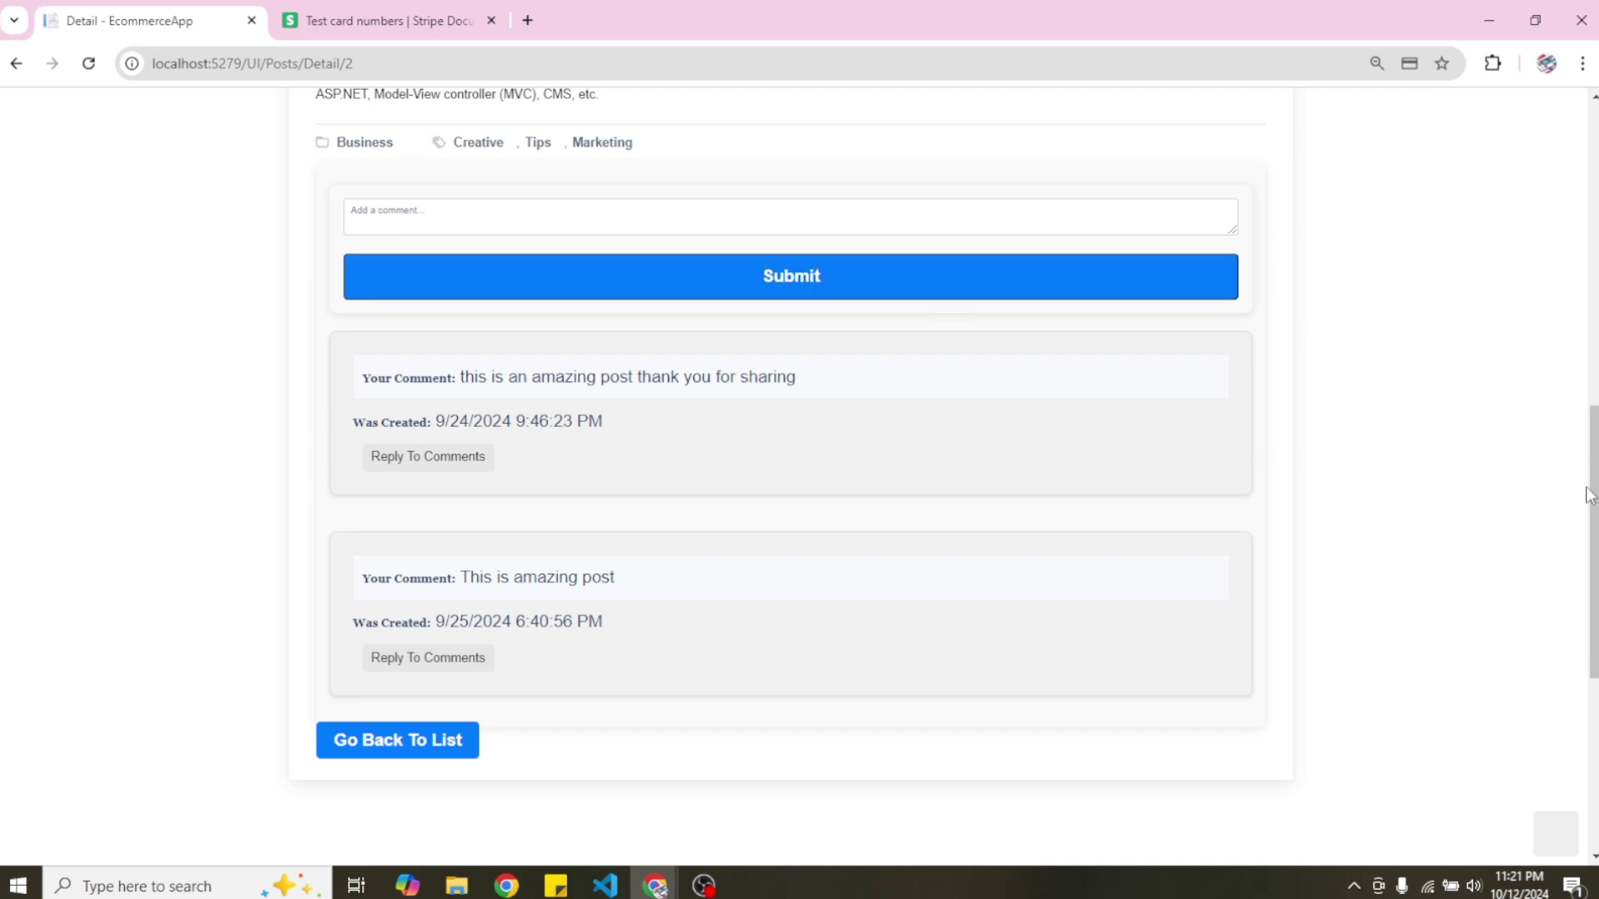
scroll(615, 518, up, 3)
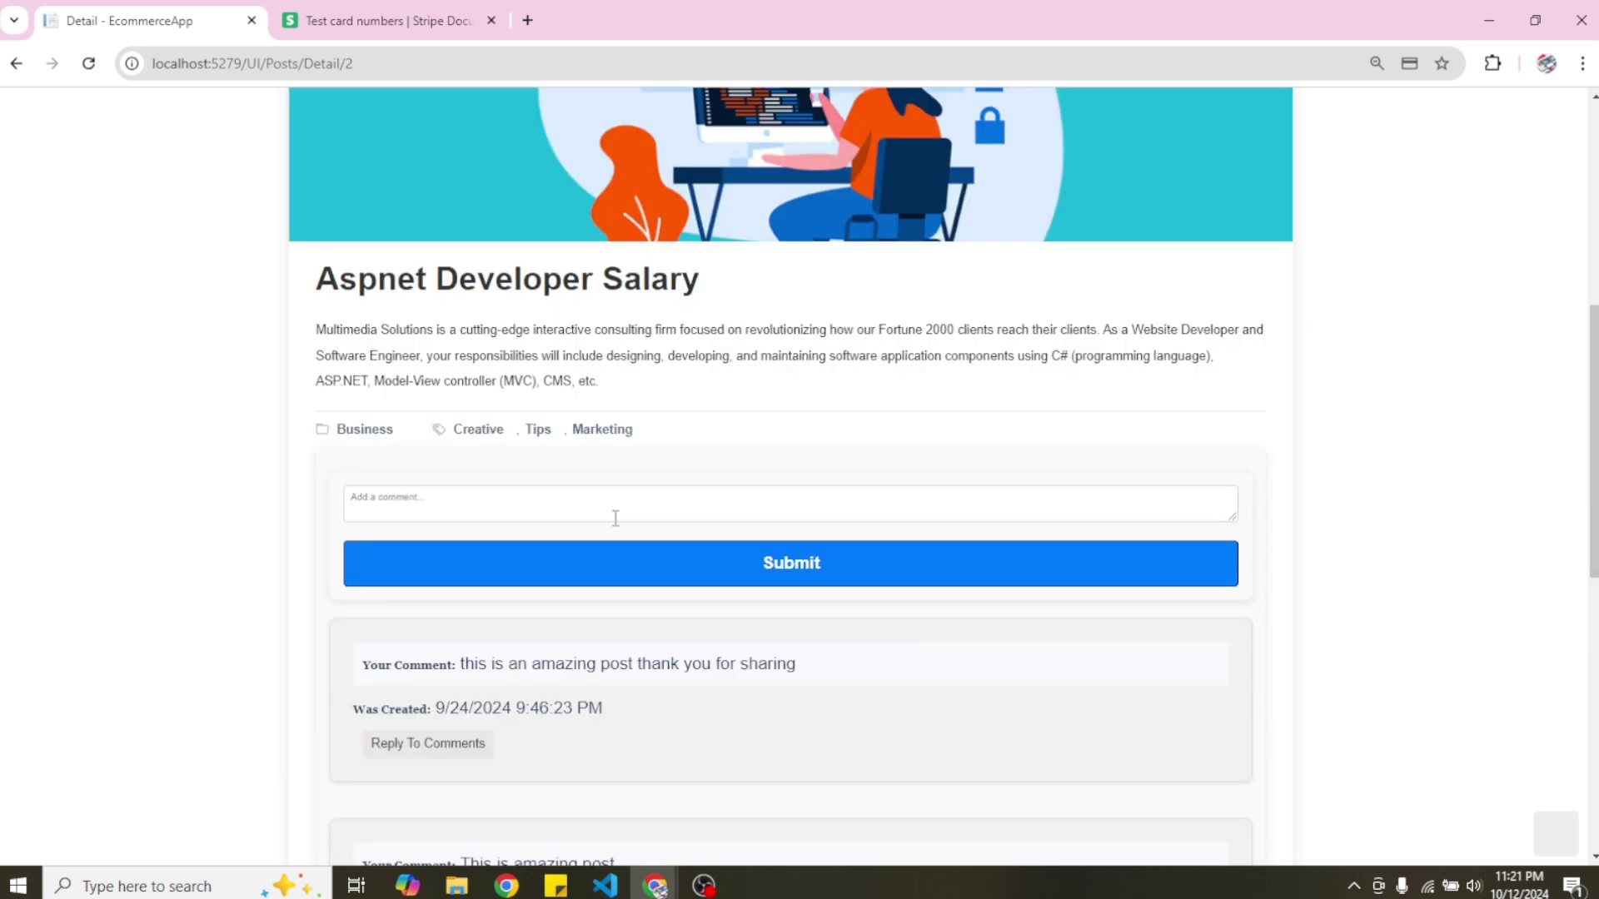
click(430, 499)
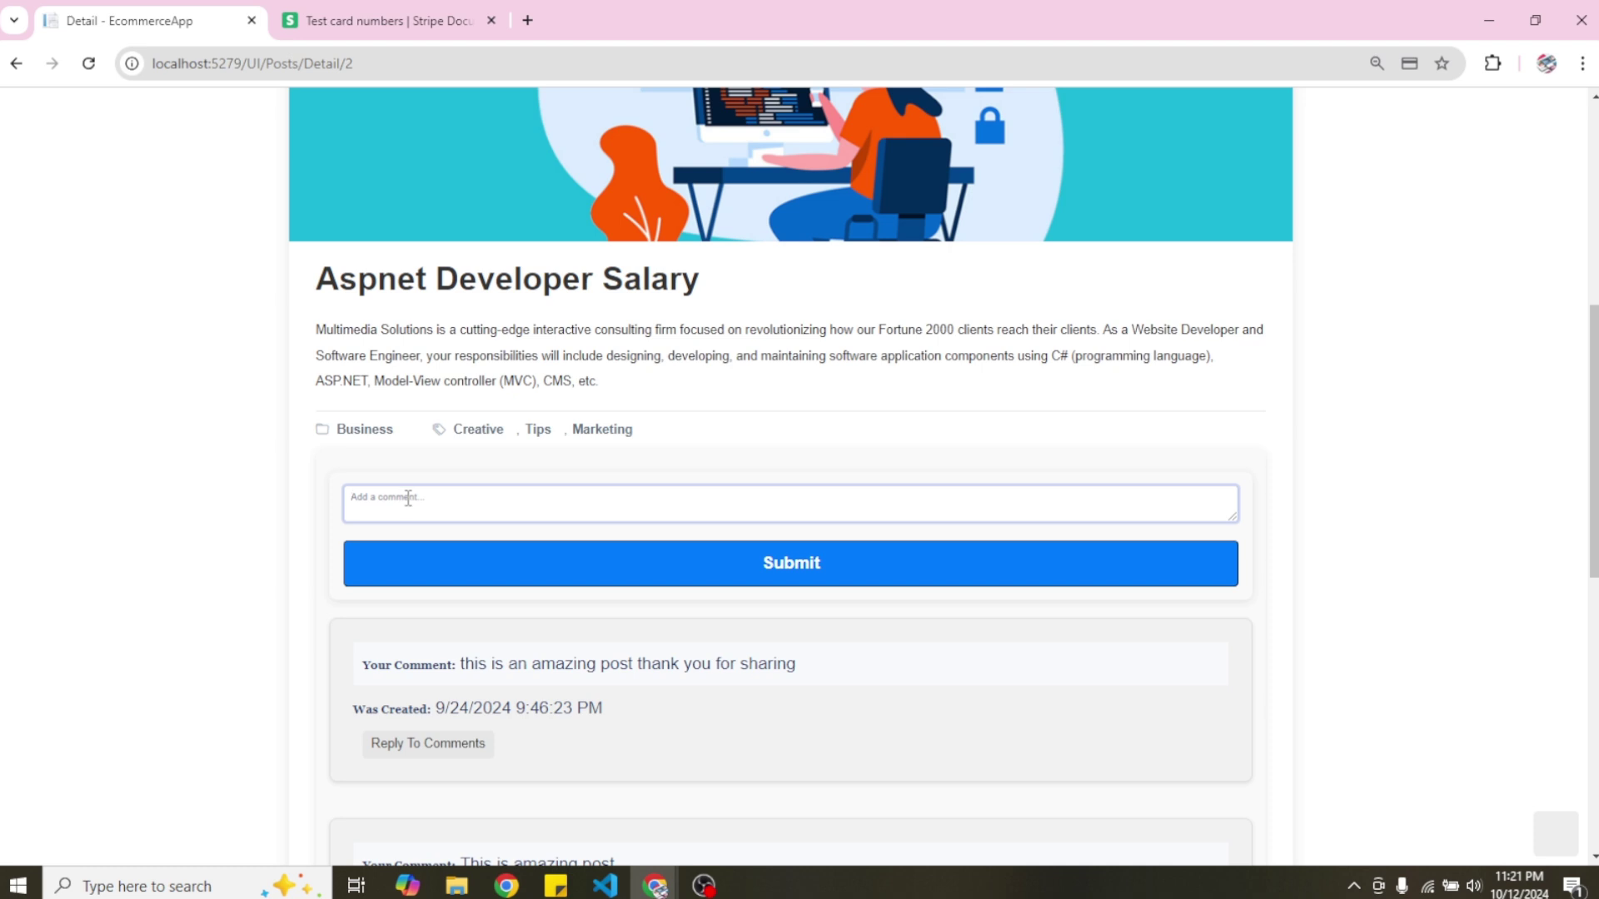
text(What TE)
key(BackSpace)
key(BackSpace)
text(Trad)
key(BackSpace)
key(BackSpace)
key(BackSpace)
text(echnologies are you using ffor this applicati)
click(802, 567)
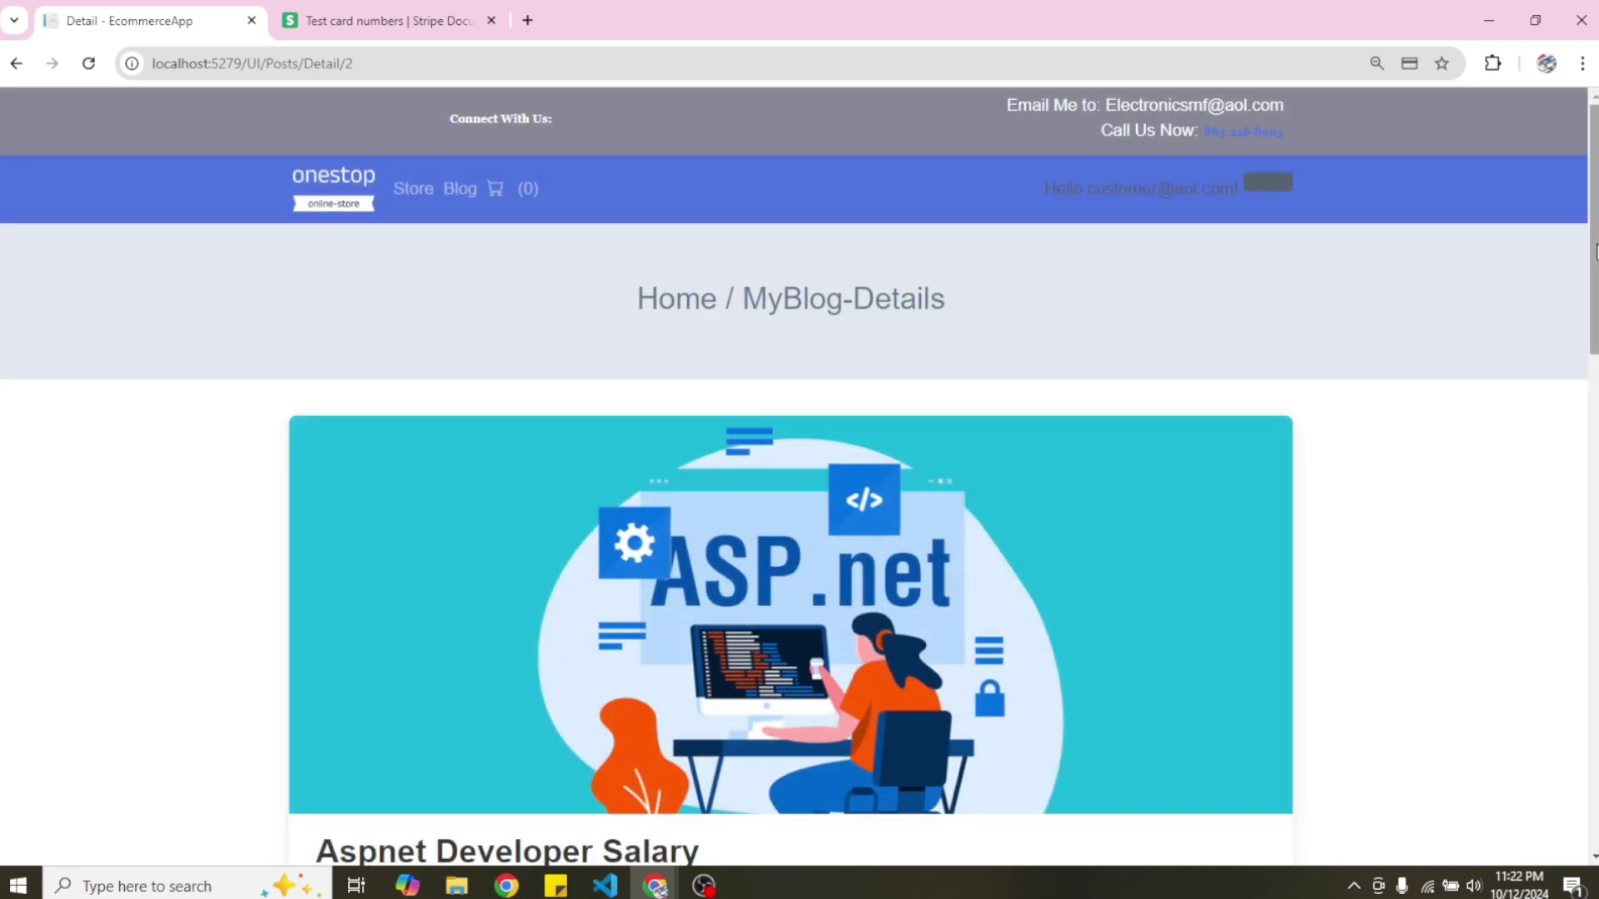
Scroll down to verify the new comment, then go back to the blog post list.
drag(1595, 250, 1594, 606)
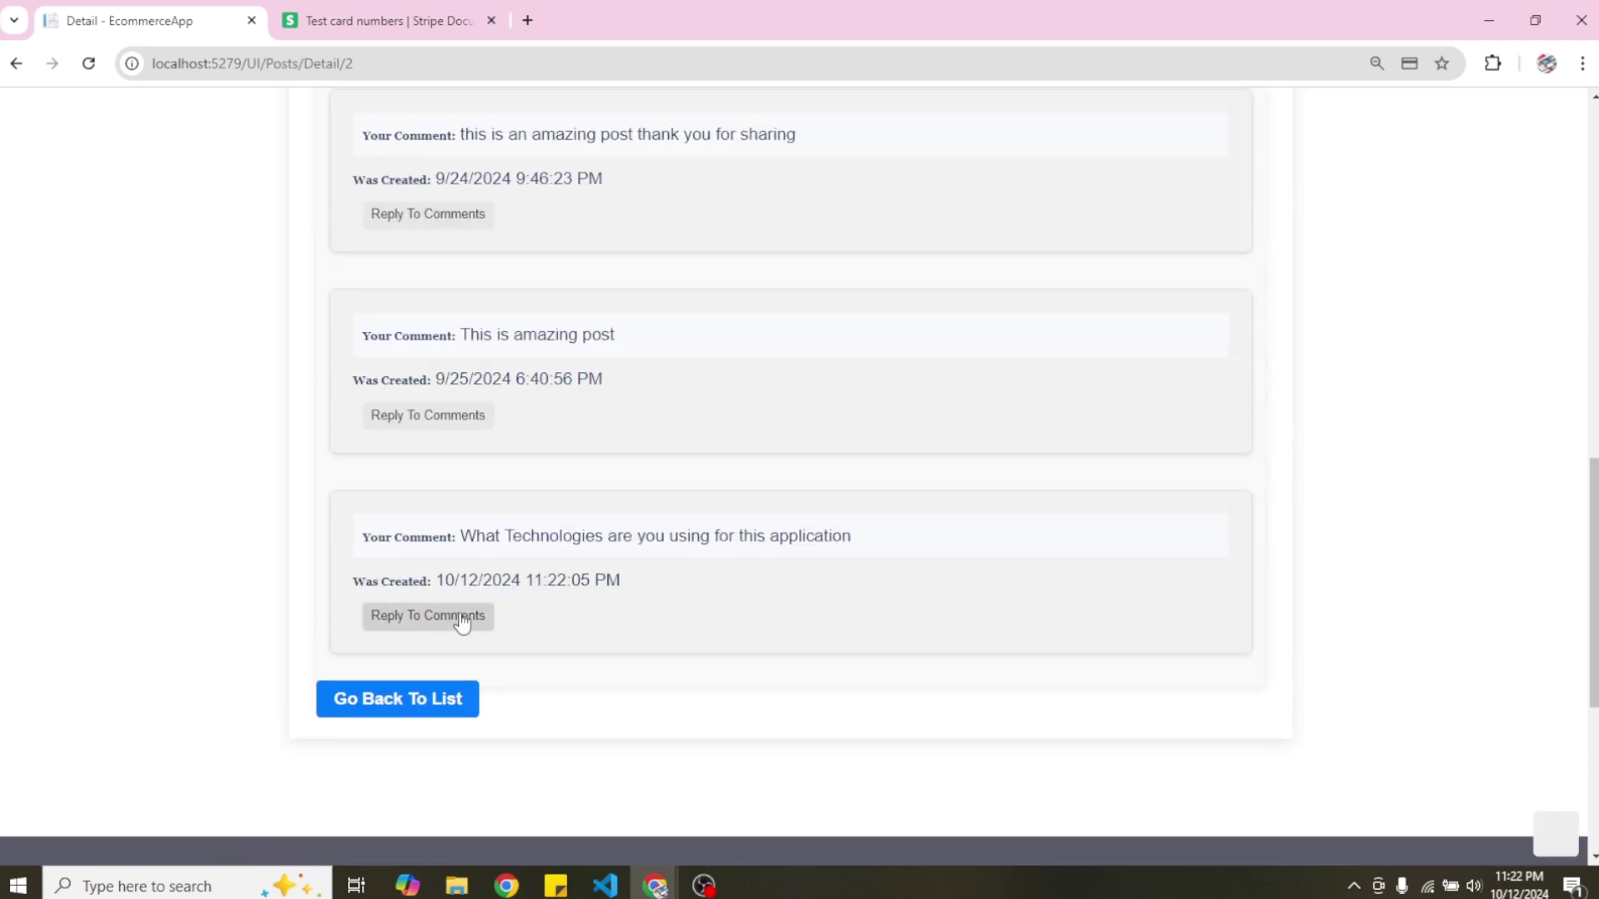
click(403, 706)
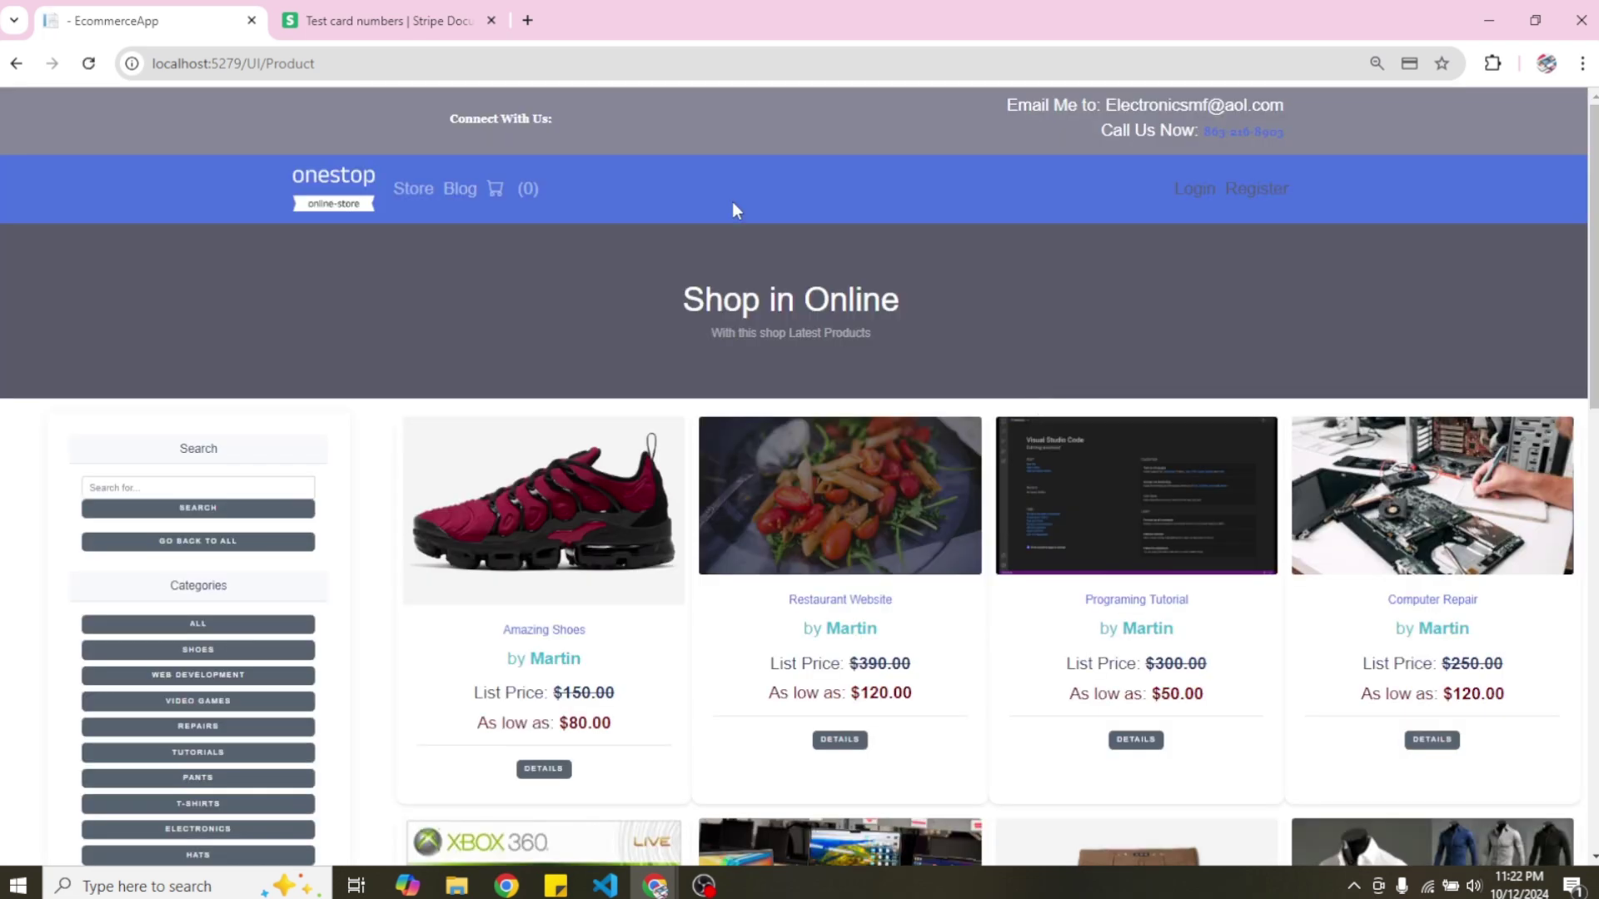
Open the Aspnet Developer Salary post from the Blog list while signed out.
click(463, 193)
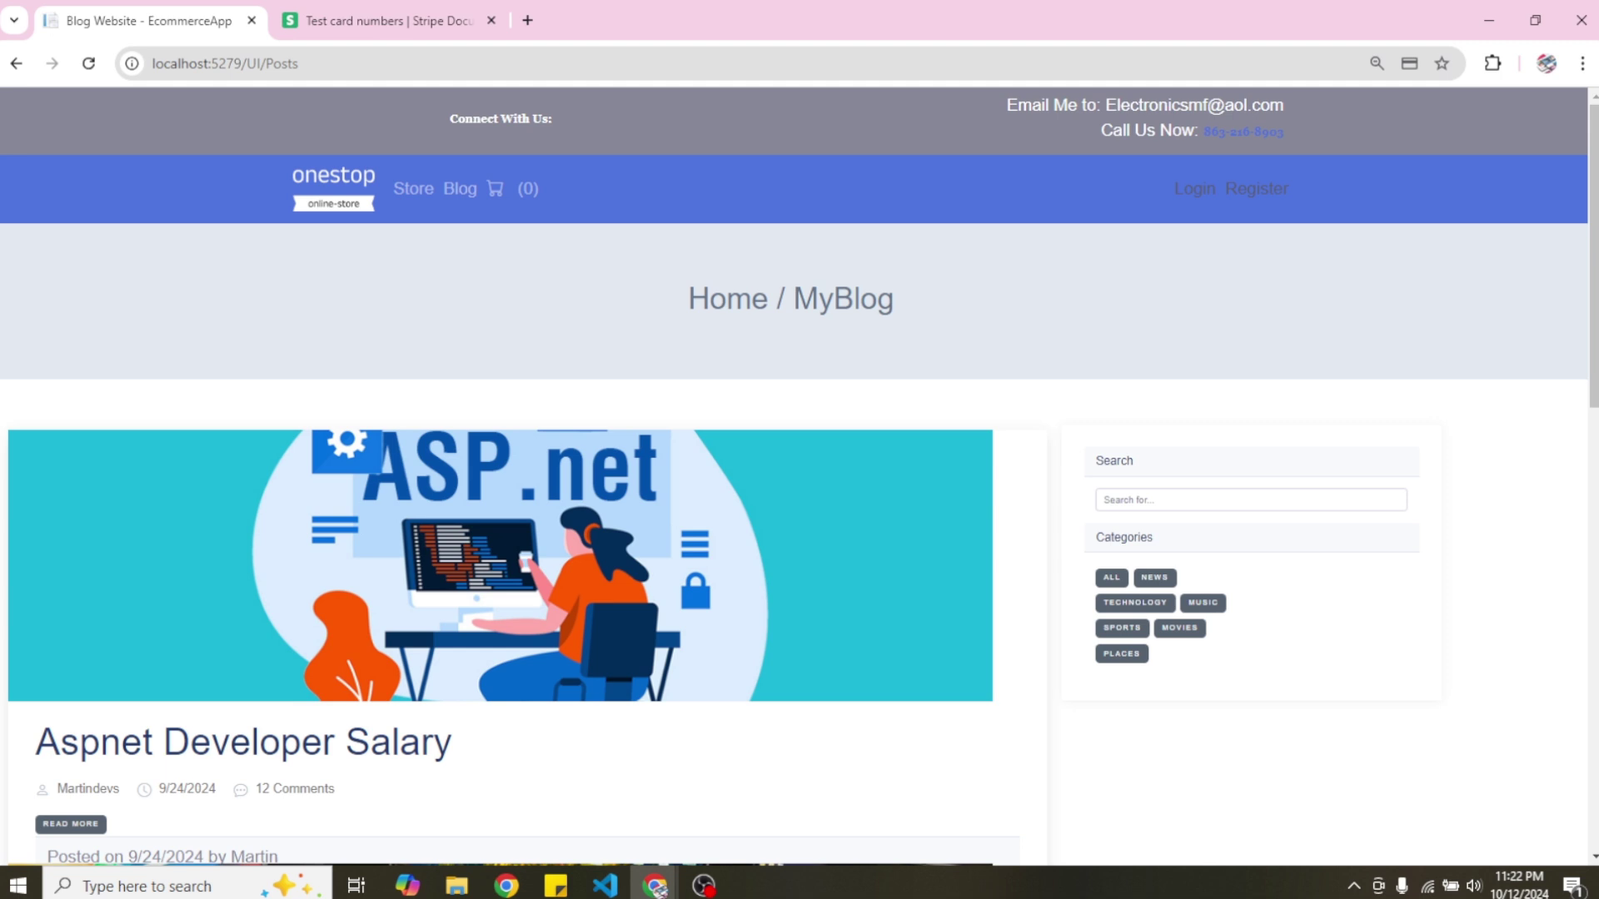
scroll(1593, 263, down, 1)
scroll(800, 386, down, 5)
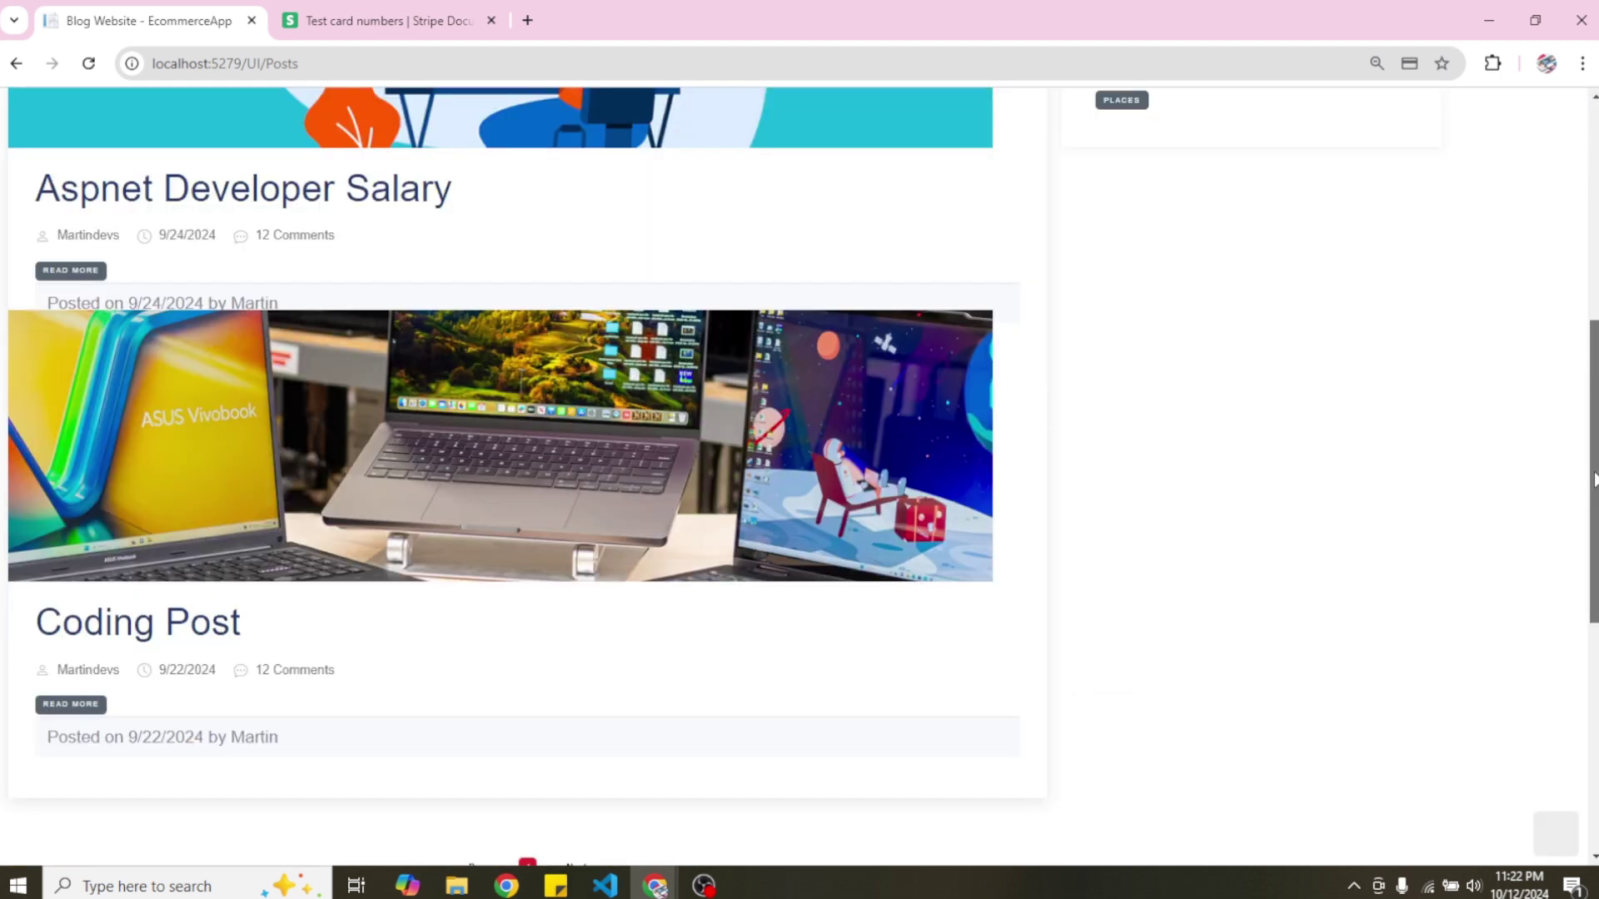
click(67, 270)
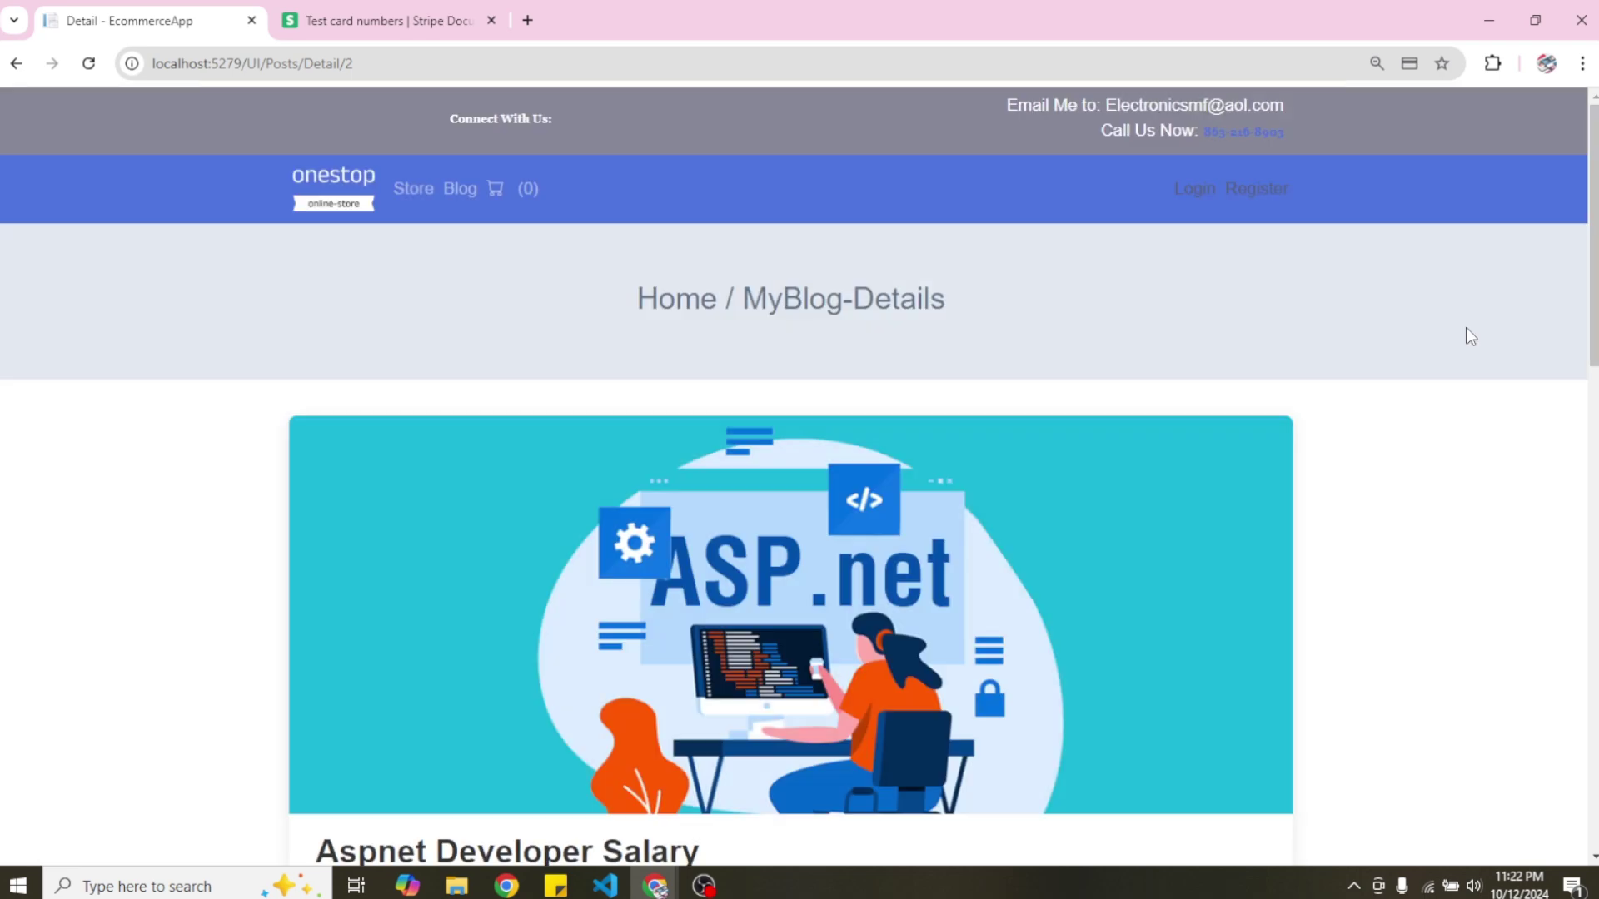
Show the first comment's replies and scroll down to the new technologies question.
drag(1592, 290, 1576, 593)
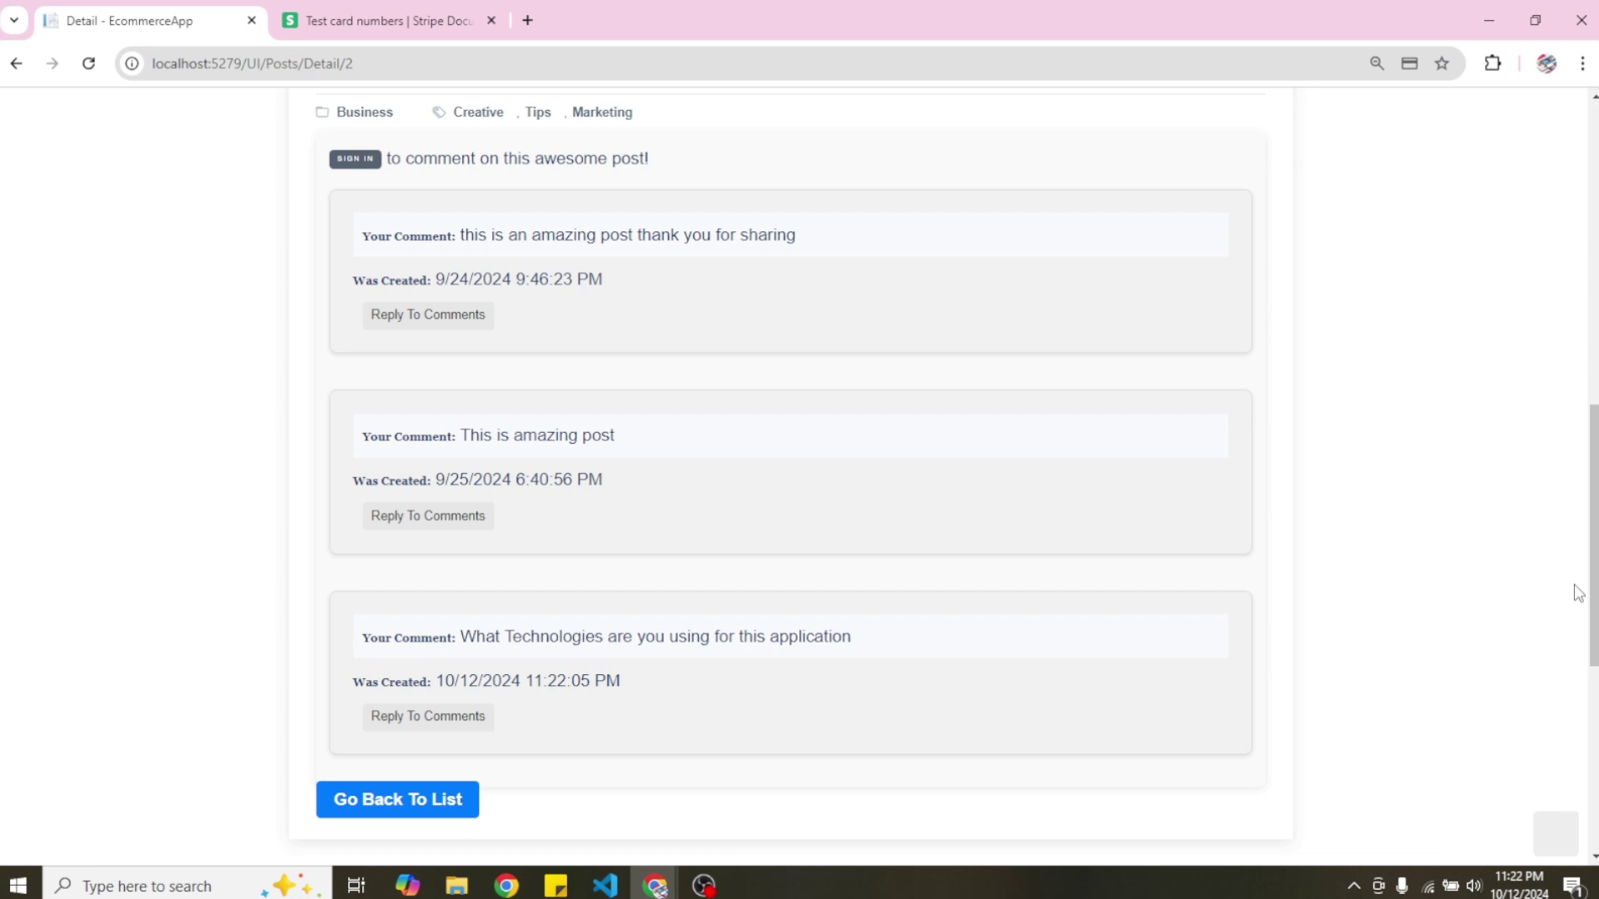
click(410, 317)
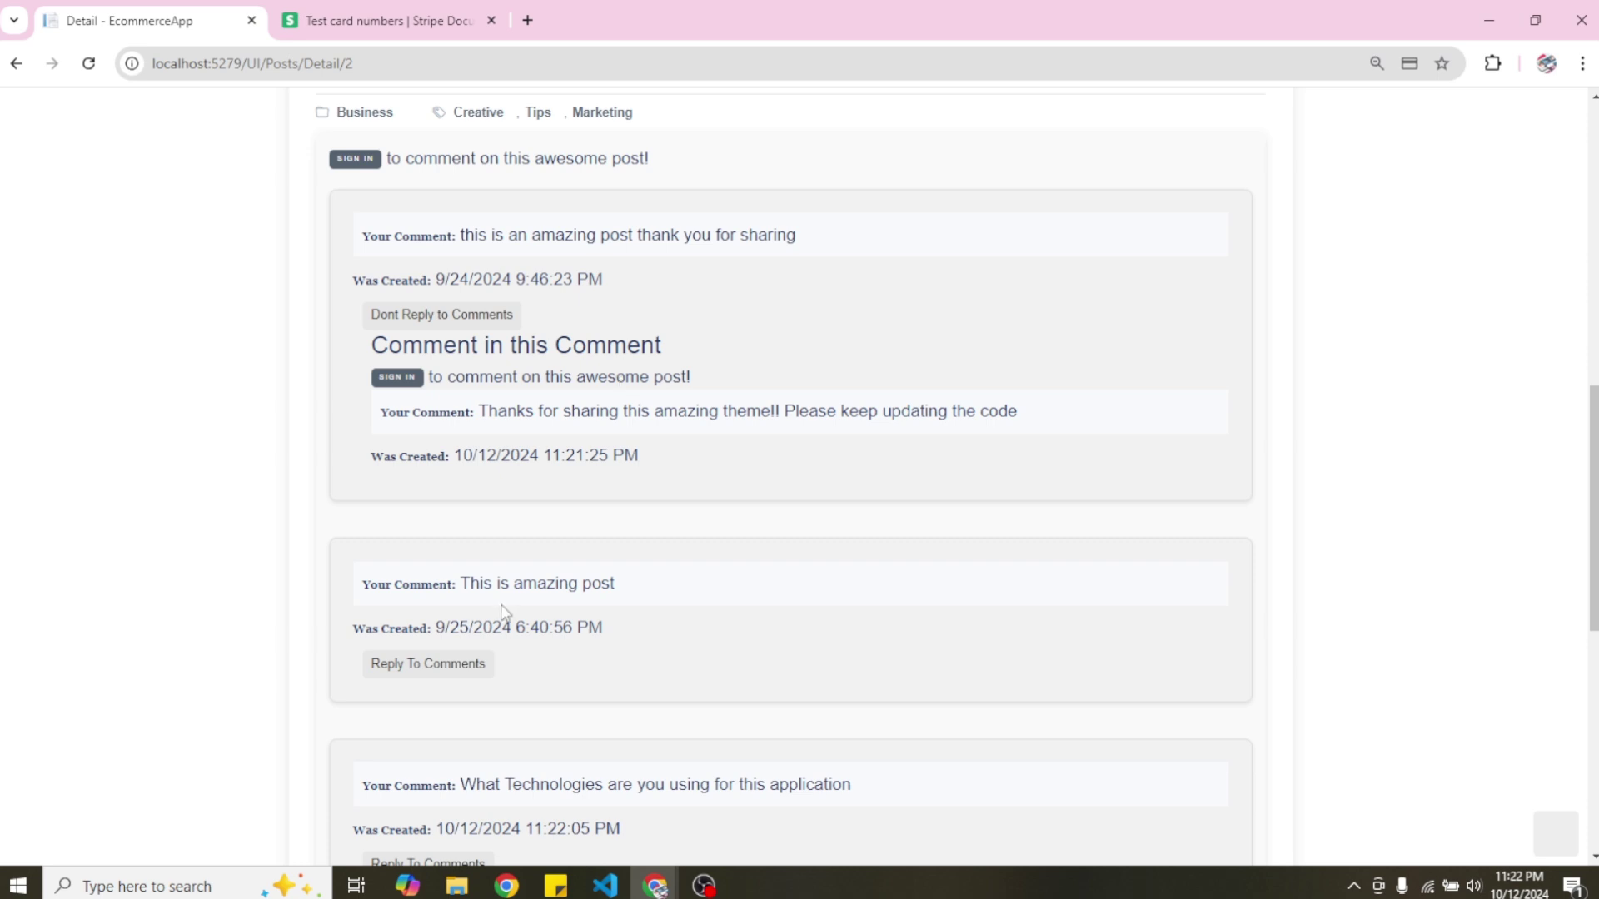
drag(1584, 456, 1583, 612)
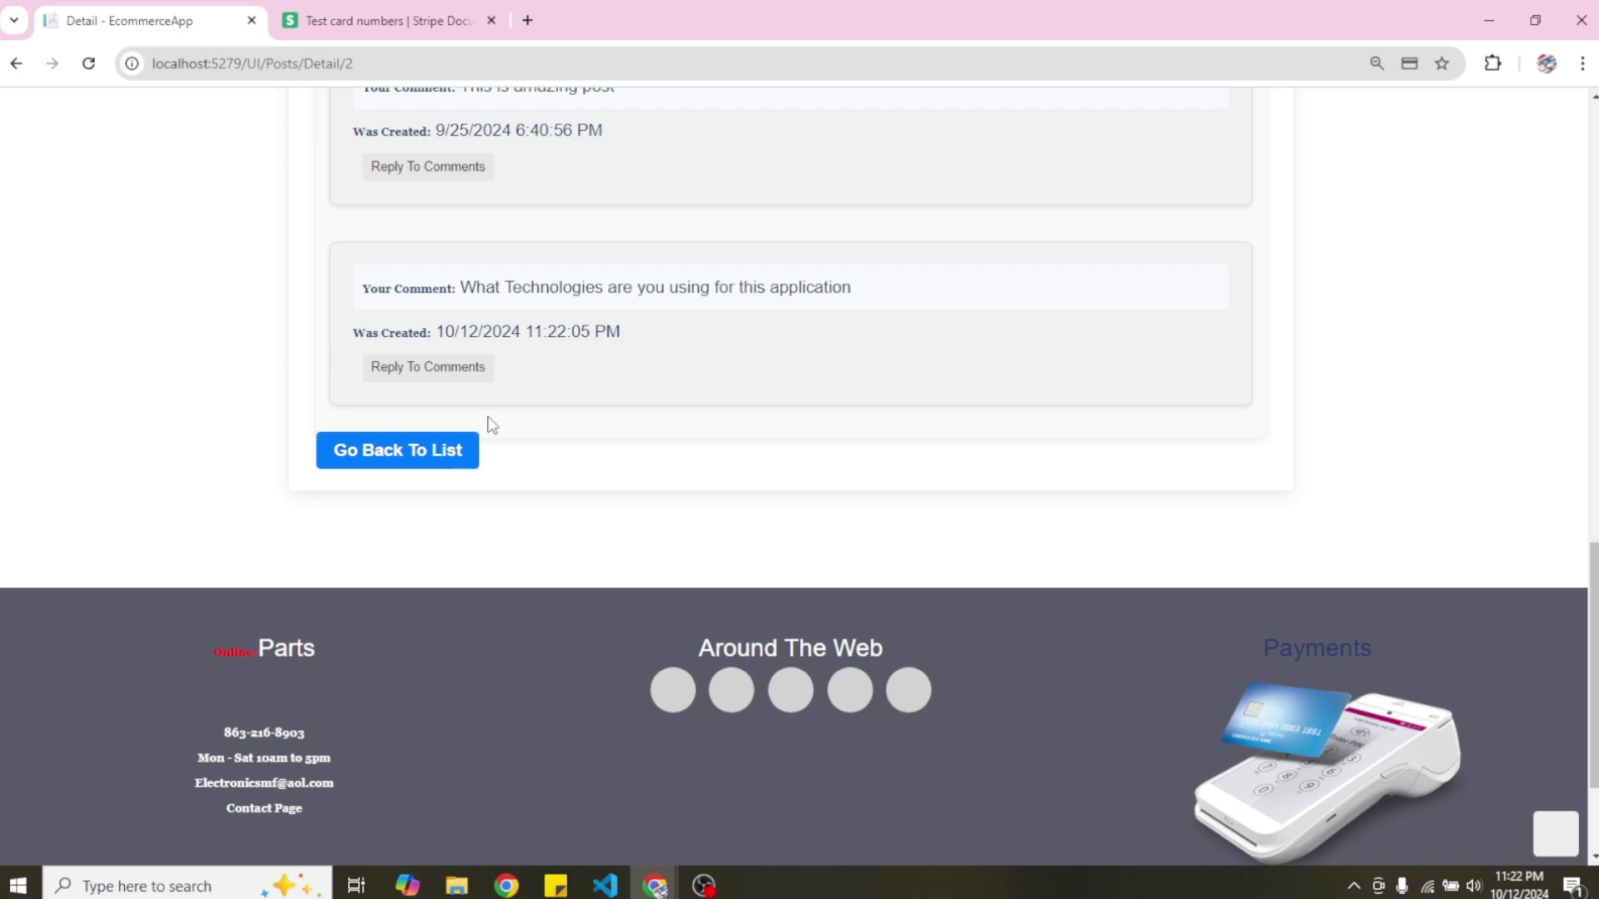
click(423, 463)
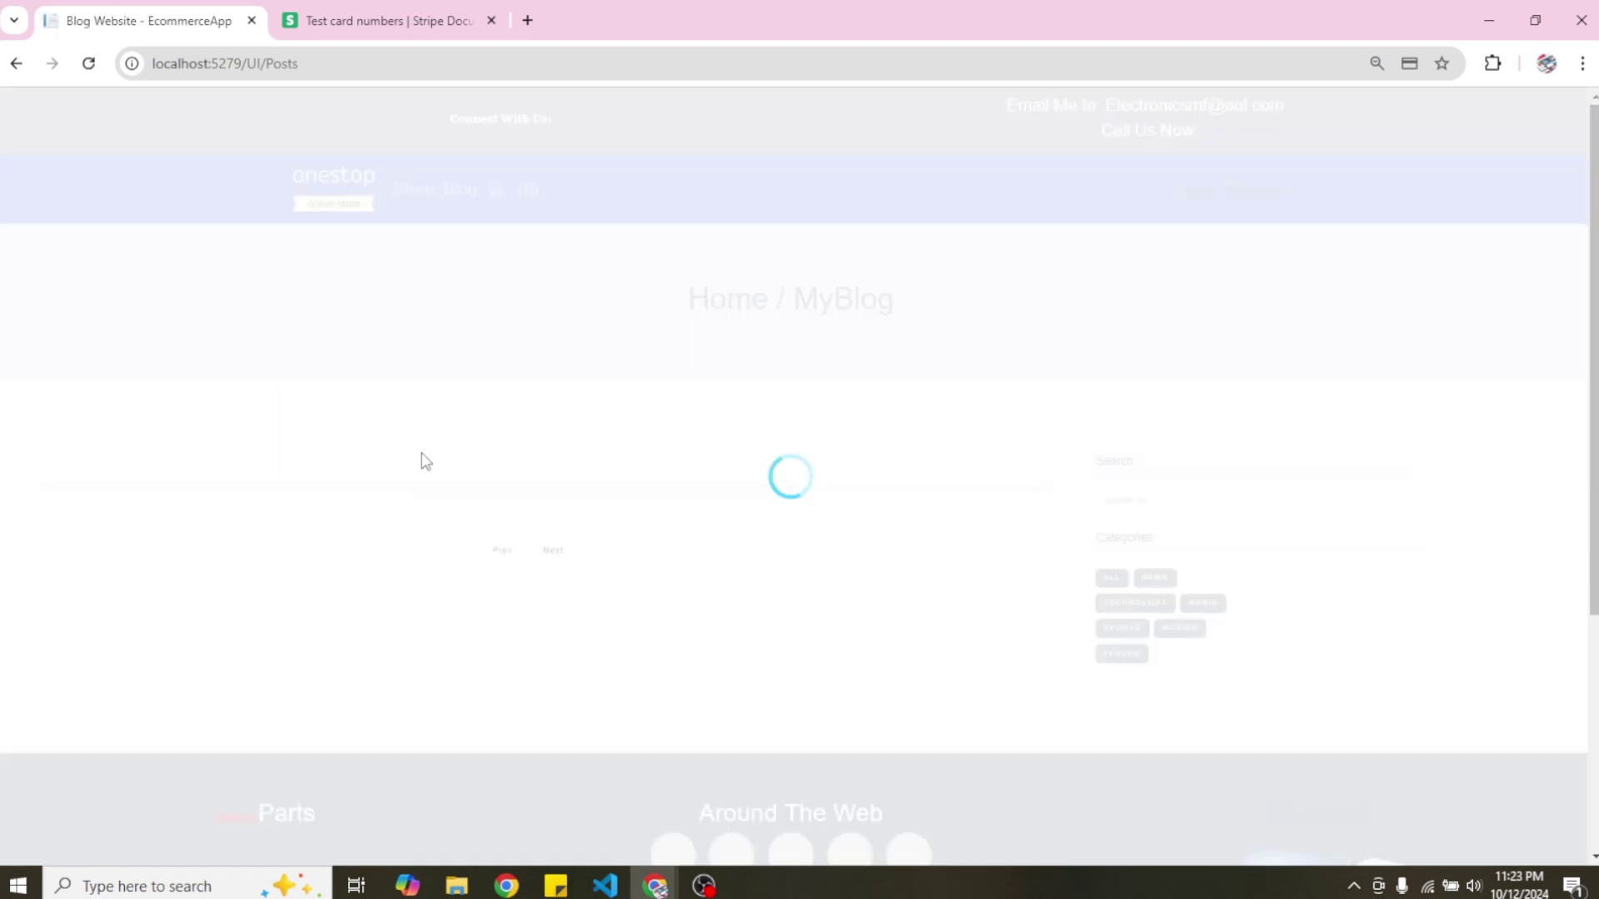